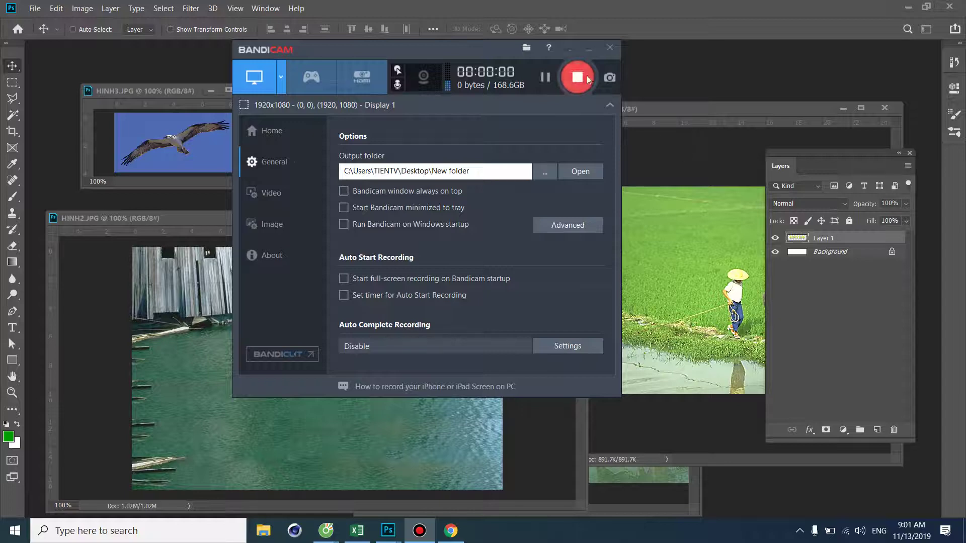
Rearrange the rice-field and lake photo windows, and move final.jpg up and right
left_click(588, 48)
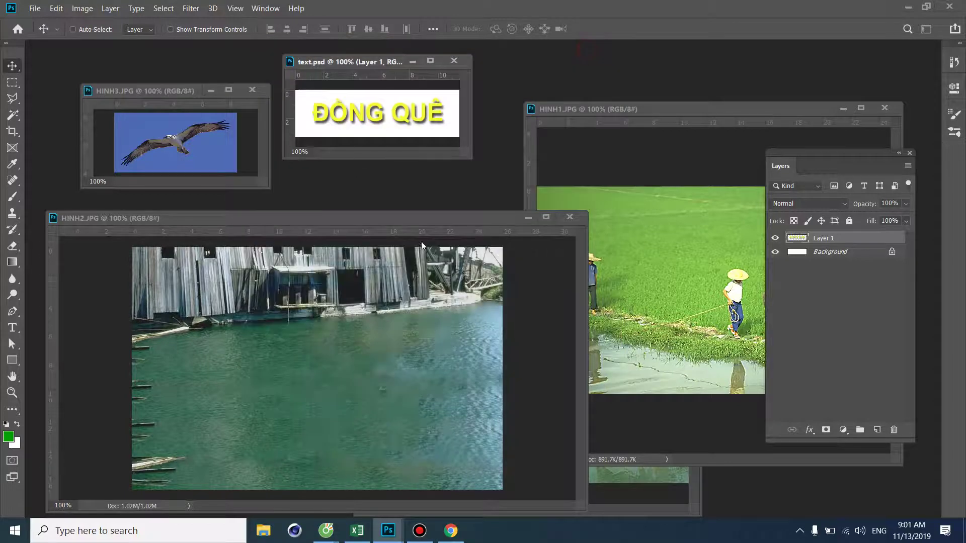
left_click(645, 176)
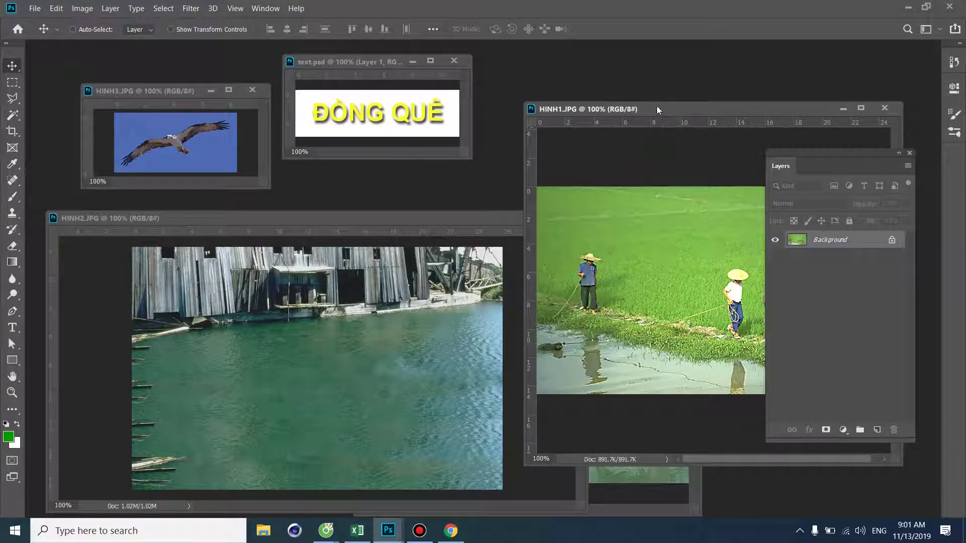
mouse_move(656, 109)
left_mouse_down()
mouse_move(479, 102)
mouse_move(583, 130)
left_mouse_up()
left_click_drag(306, 219, 325, 182)
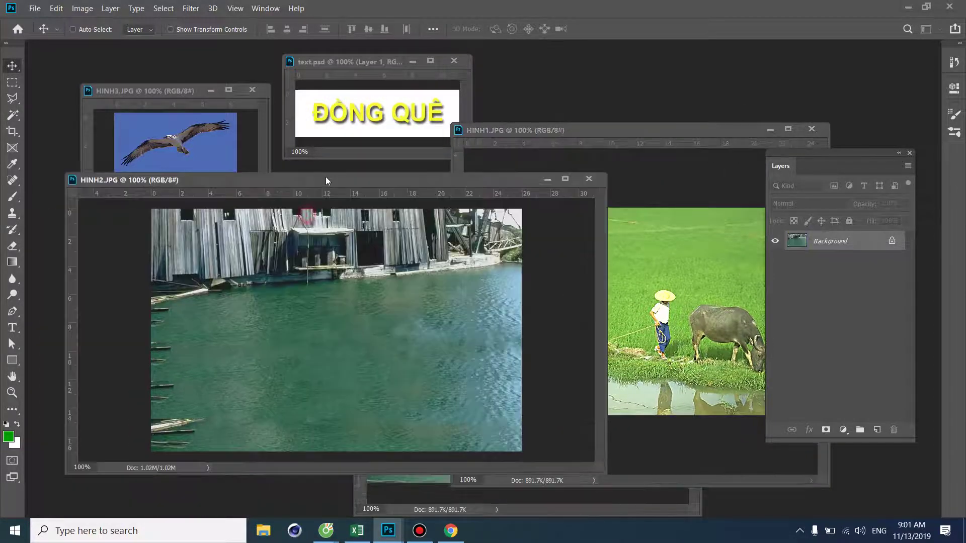
left_click(497, 499)
mouse_move(452, 237)
left_mouse_down()
mouse_move(665, 78)
mouse_move(652, 74)
left_mouse_up()
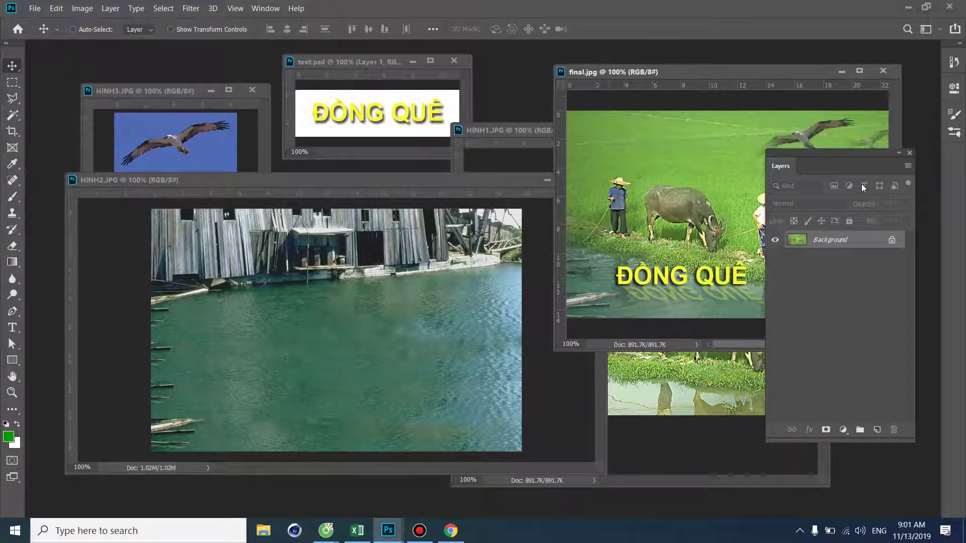
Move the Layers panel off final.jpg, hide its rulers, and bring HINH1.JPG to the front, shifted left
left_click(858, 160)
left_click_drag(827, 156, 574, 384)
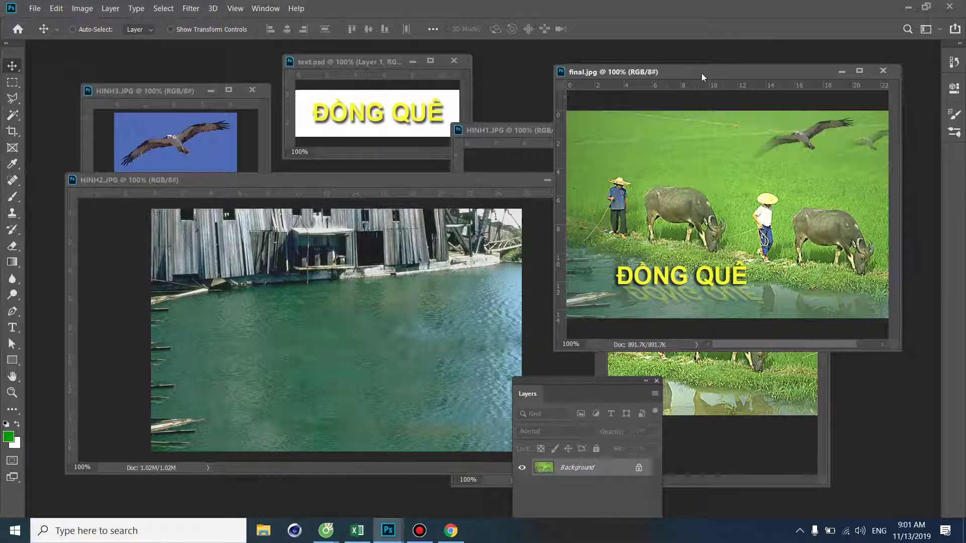
mouse_move(702, 77)
left_mouse_down()
mouse_move(723, 62)
mouse_move(724, 93)
mouse_move(737, 71)
left_mouse_up()
key("ctrl+r")
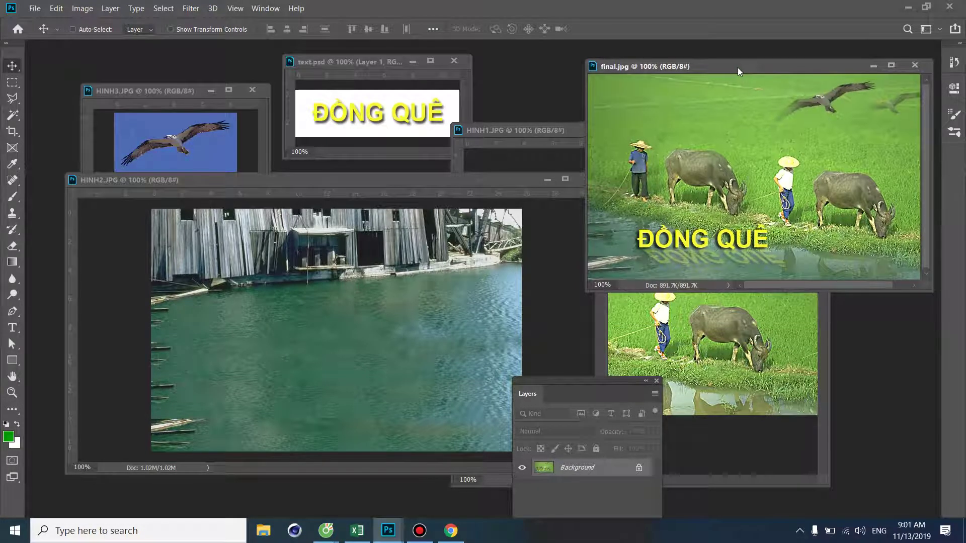
left_click(754, 307)
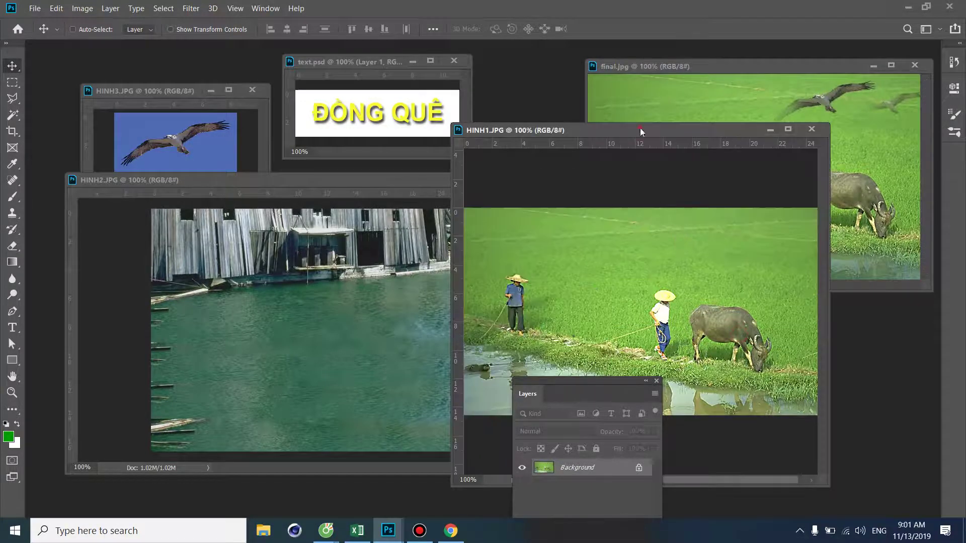
mouse_move(639, 128)
left_mouse_down()
mouse_move(360, 153)
mouse_move(349, 170)
mouse_move(378, 143)
mouse_move(374, 129)
left_mouse_up()
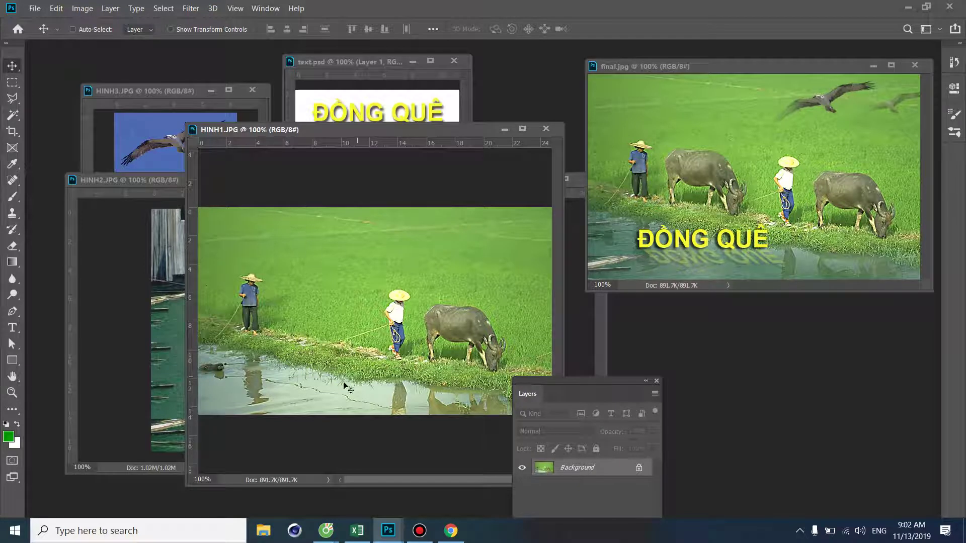
Reactivate HINH1.JPG and choose the Magic Wand Tool at Tolerance 20
left_click(146, 334)
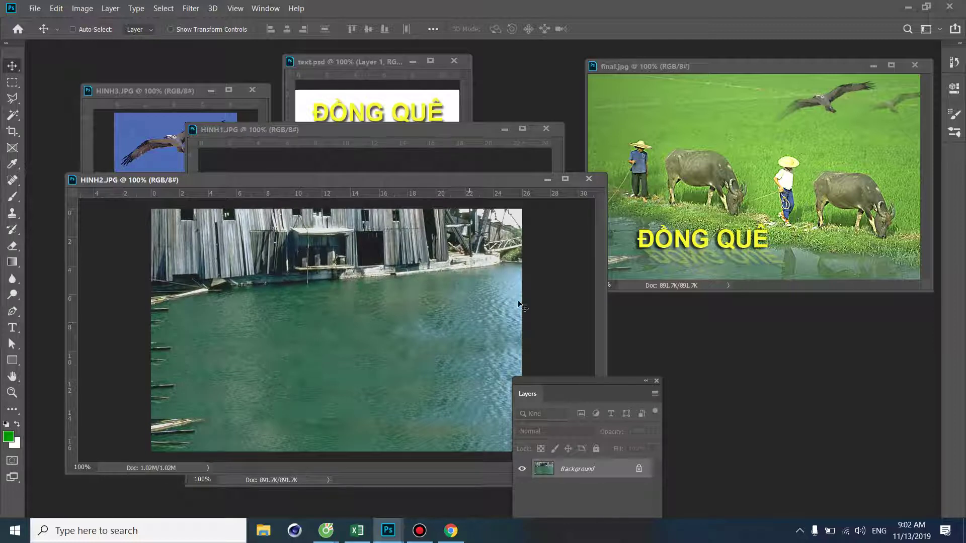
left_click(349, 165)
left_click_drag(12, 115, 50, 127)
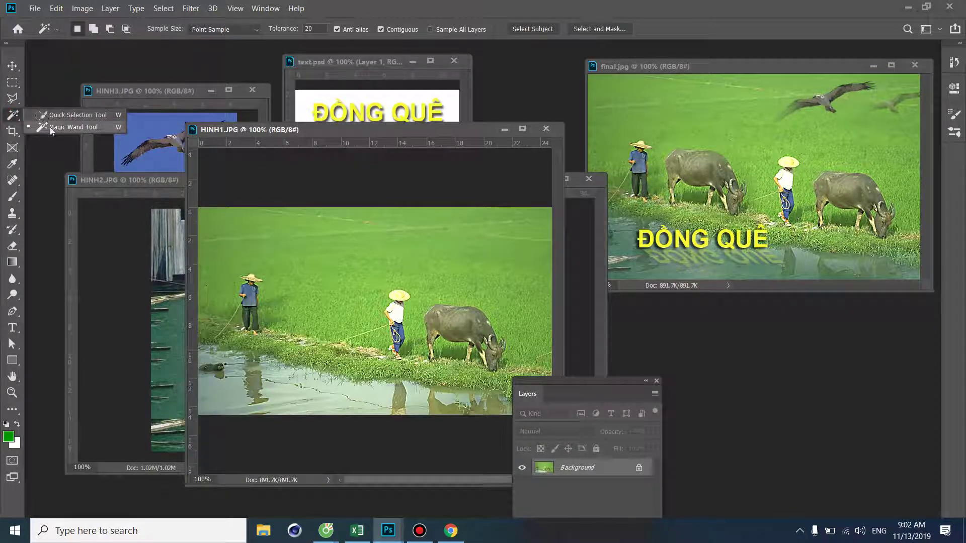
Magic-wand all the water in HINH1.JPG, including the man's reflection, then bring HINH3.JPG forward
left_click(49, 127)
left_click(266, 371)
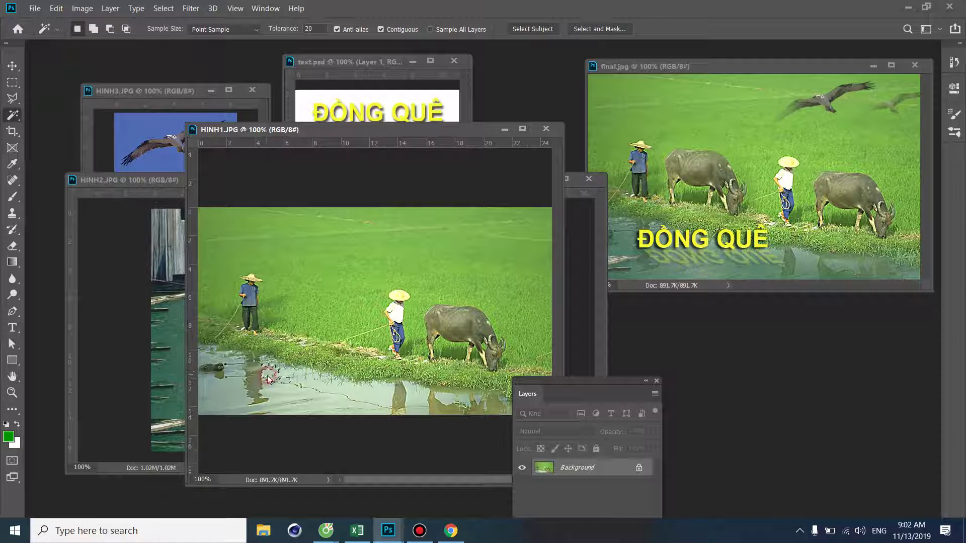
left_click(312, 397)
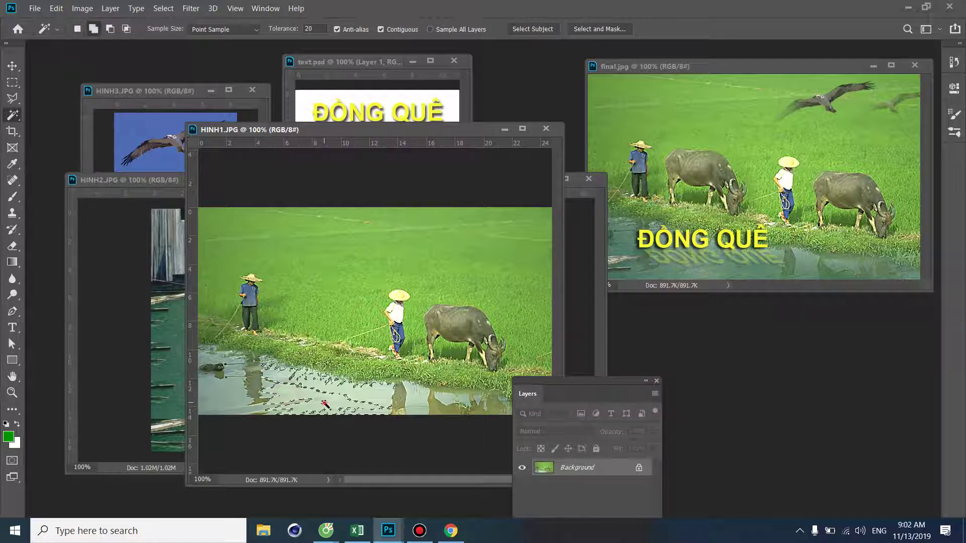
left_click(453, 404)
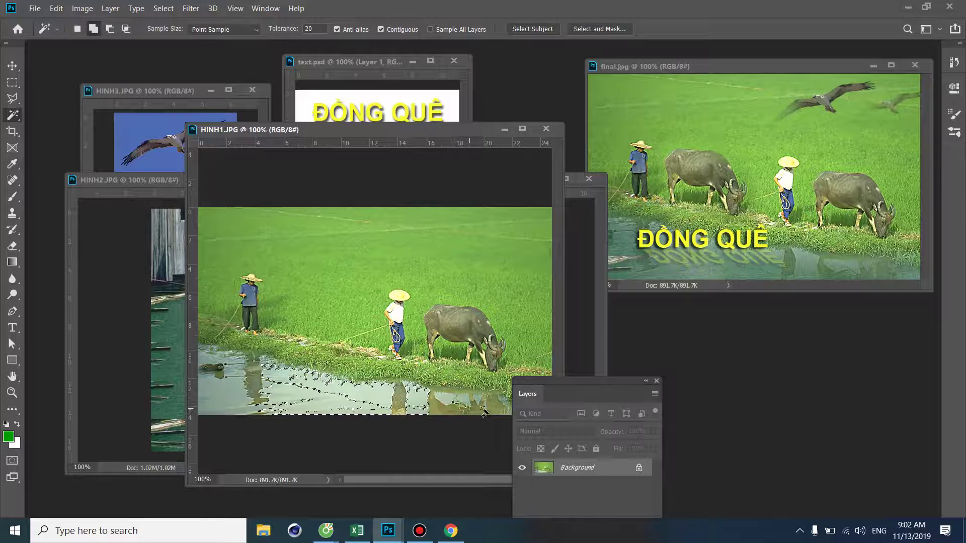
left_click(475, 403)
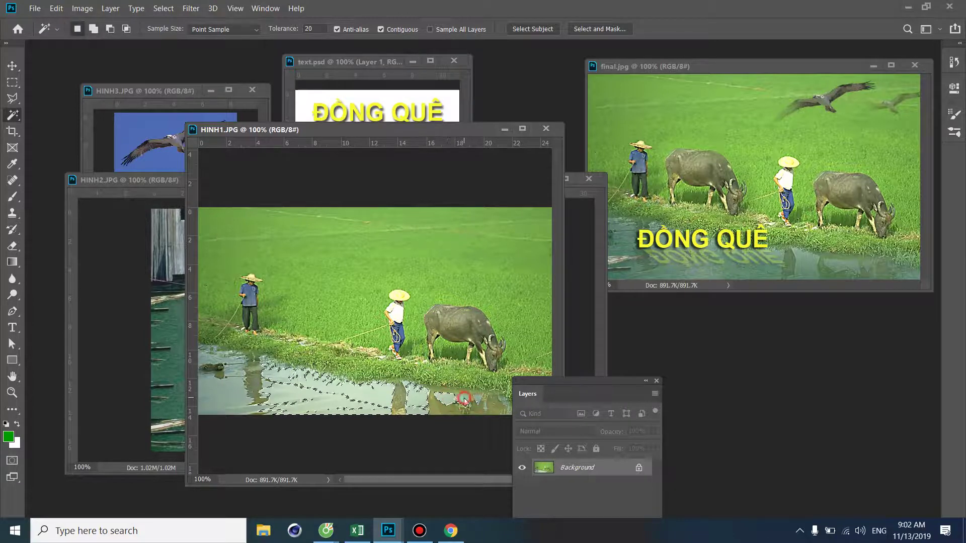
left_click(341, 407, "shift")
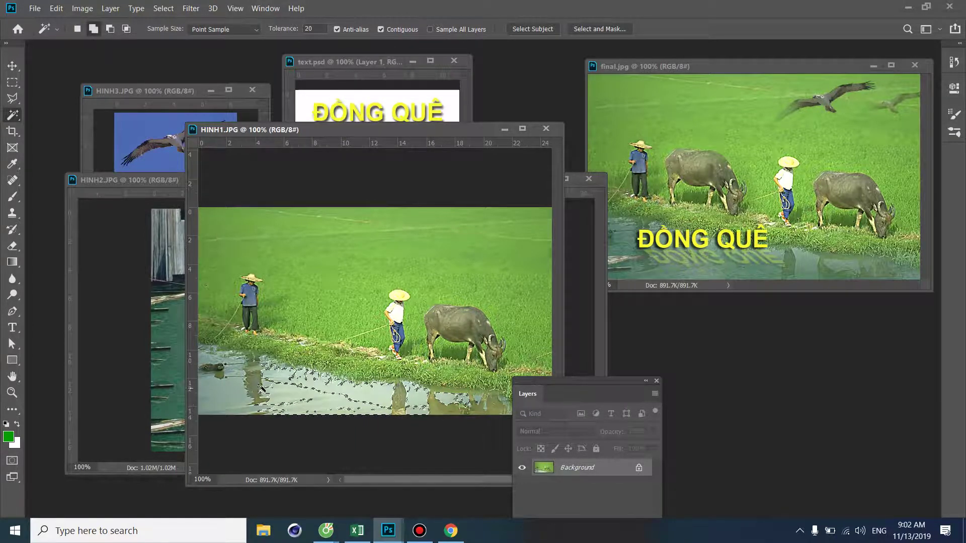
left_click(215, 375, "shift")
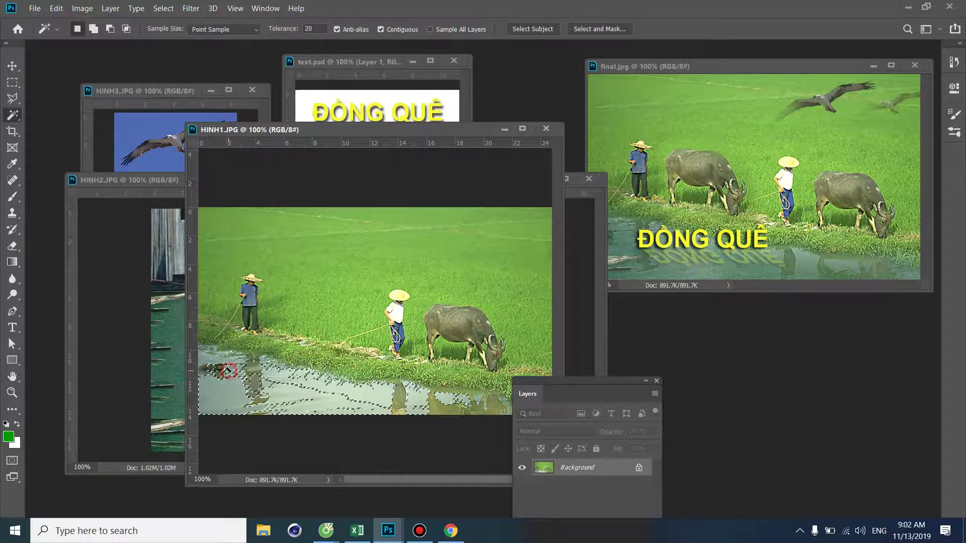
left_click(250, 366, "shift")
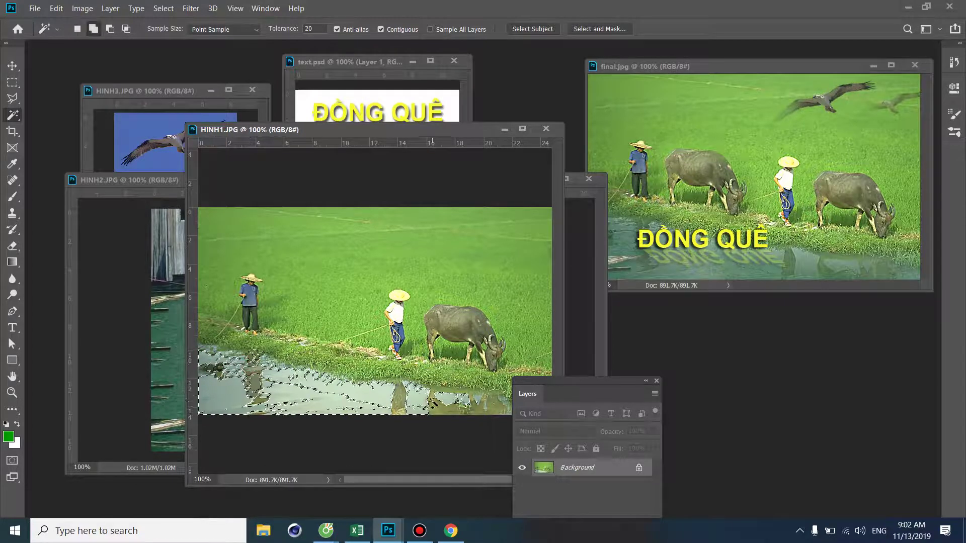
left_click(422, 404, "shift")
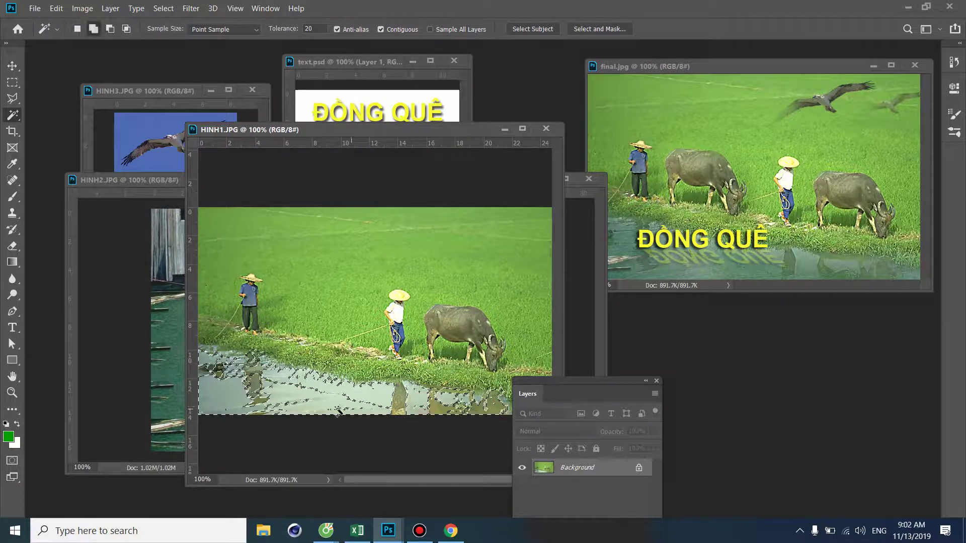
left_click(253, 374, "shift")
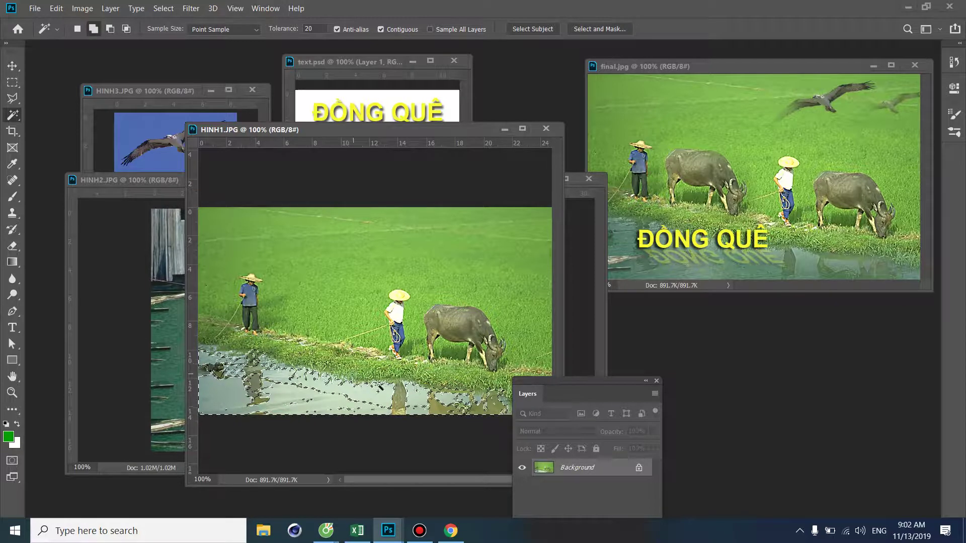
left_click(134, 97)
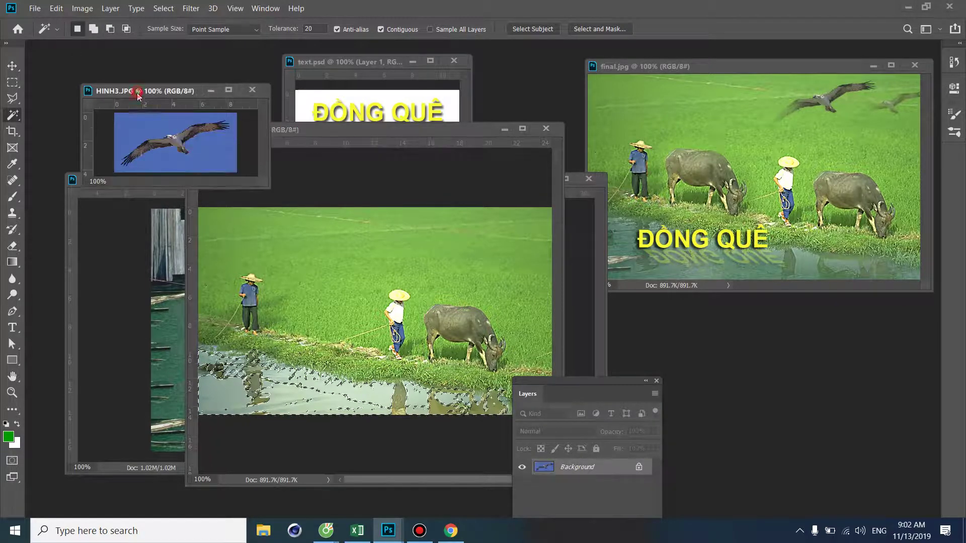
Marquee-select and copy the lower lake water in HINH2.JPG
left_click(127, 180)
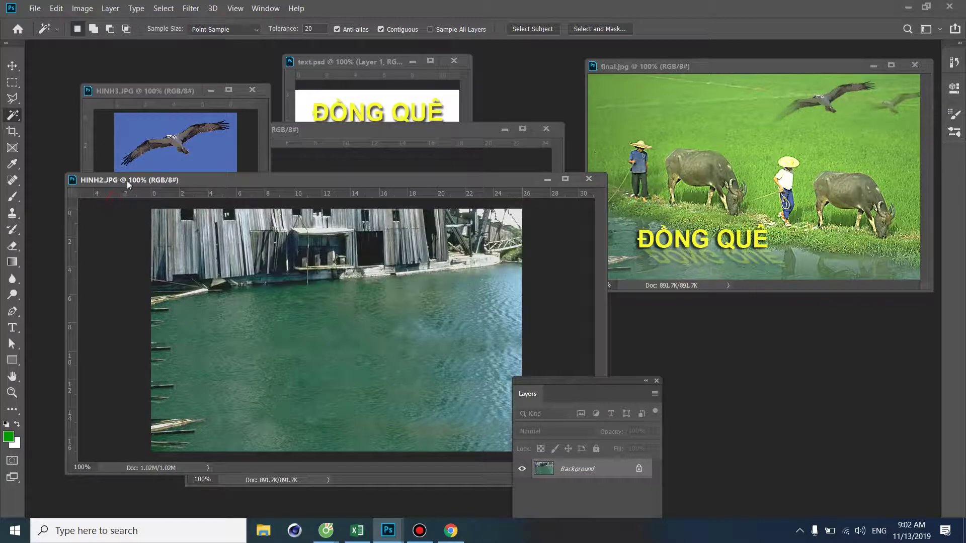
left_click(13, 82)
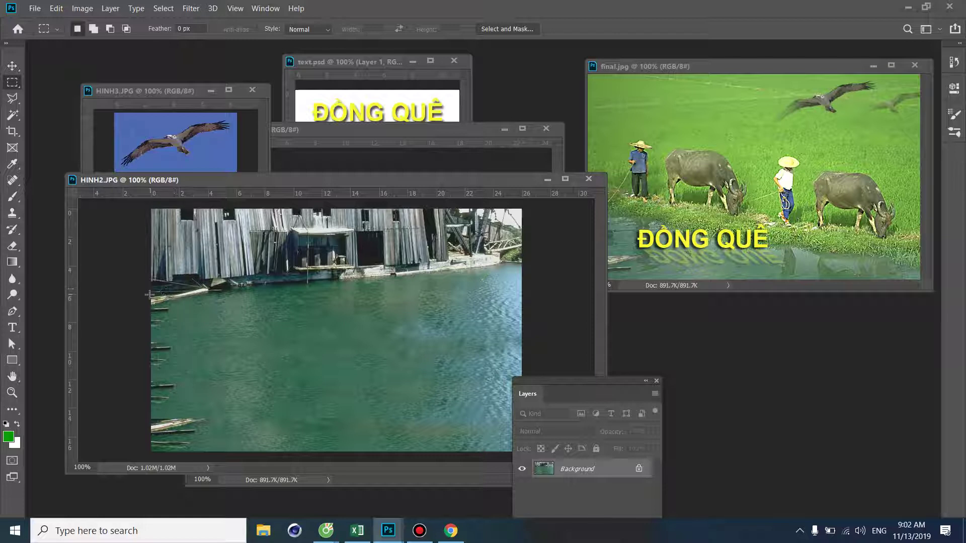
left_click_drag(151, 295, 573, 450)
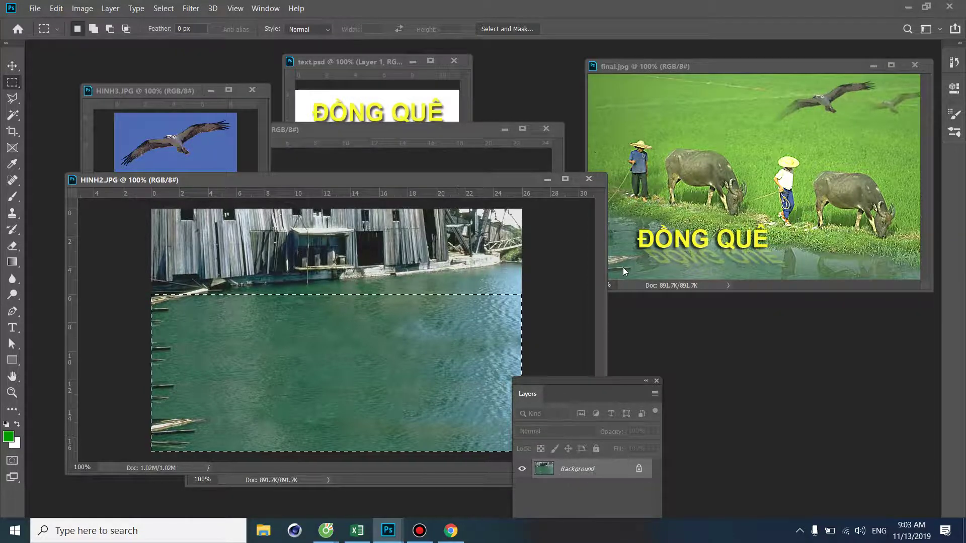
left_click(56, 8)
left_click(65, 92)
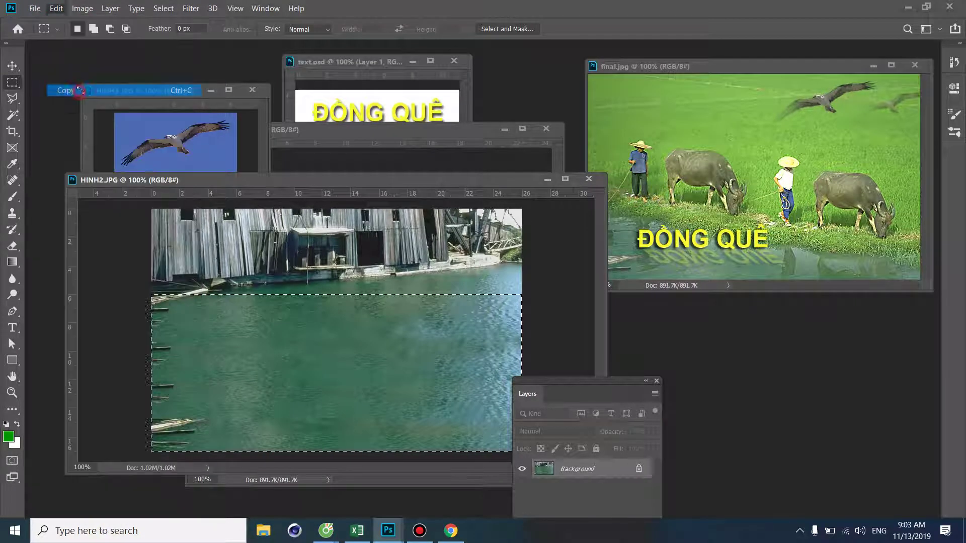
Close HINH2.JPG and Paste Into the water selection of HINH1.JPG
left_click(587, 178)
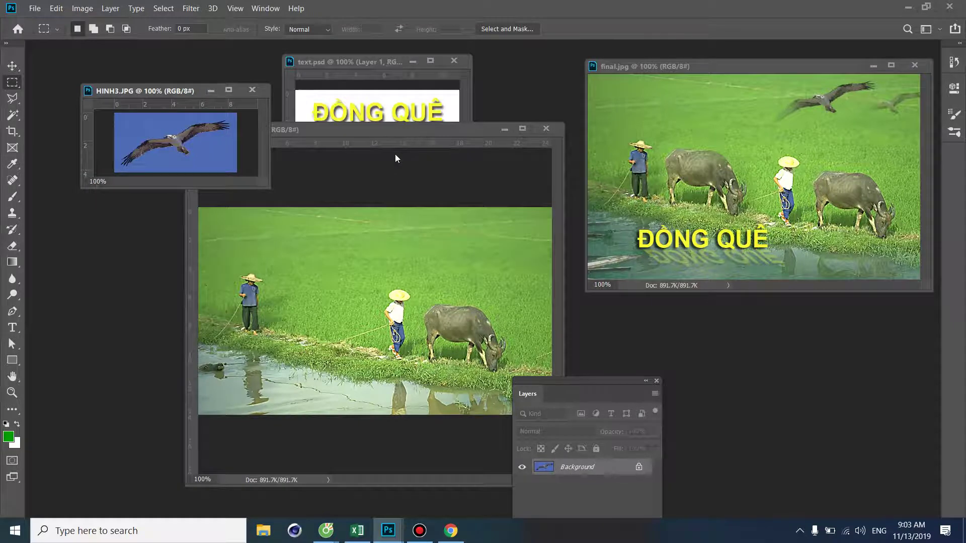
left_click(403, 129)
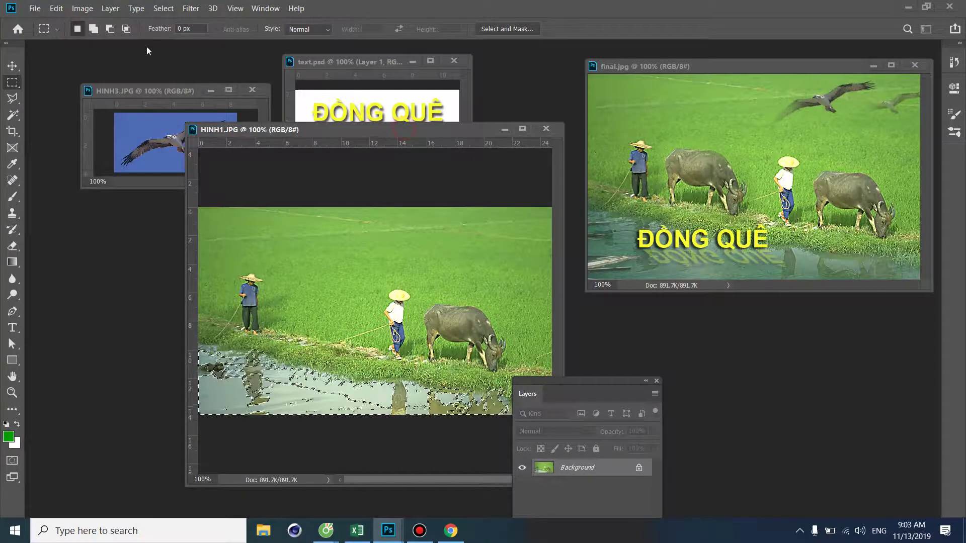
left_click(56, 9)
mouse_move(79, 126)
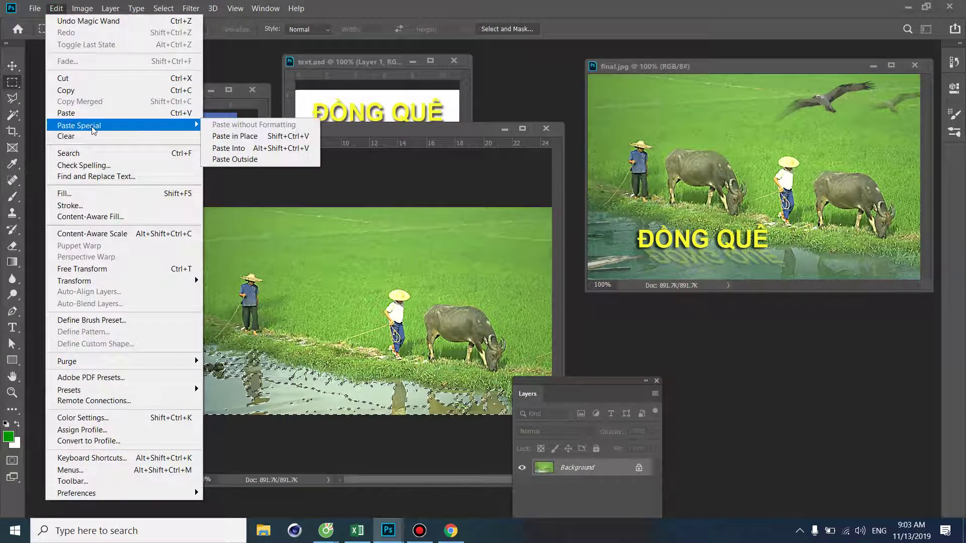
left_click(234, 150)
Set the pasted lake-water Layer 1 to 73% opacity
left_click(18, 67)
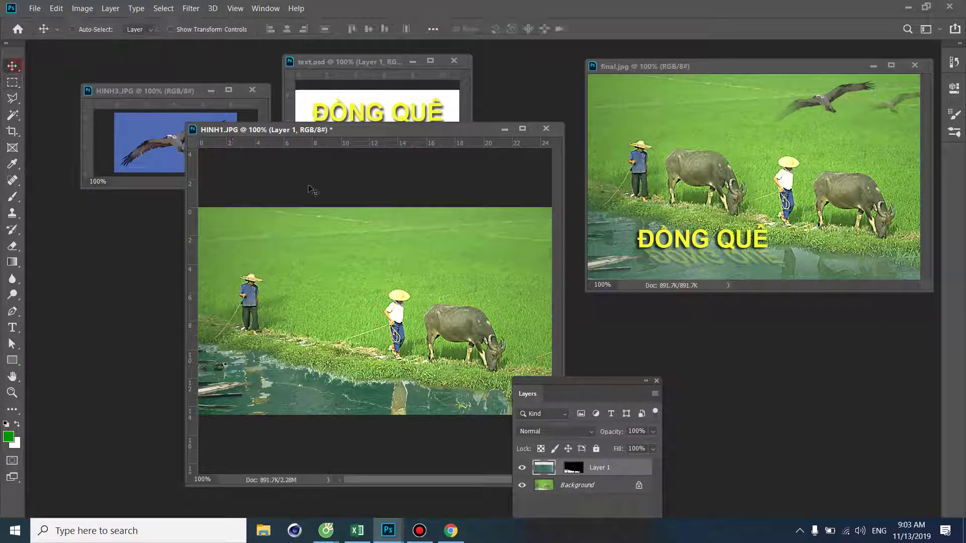
mouse_move(567, 381)
left_mouse_down()
mouse_move(537, 253)
mouse_move(679, 339)
left_mouse_up()
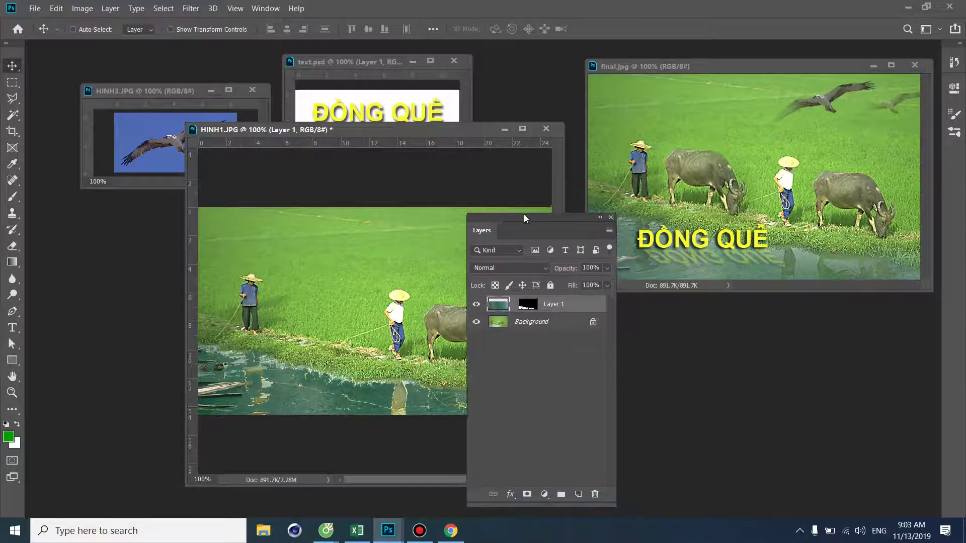
left_click(763, 391)
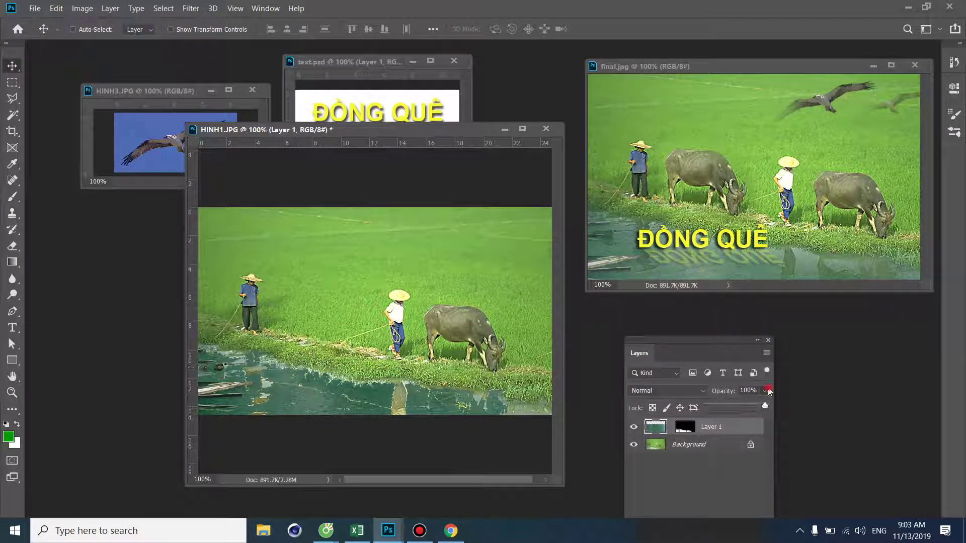
mouse_move(766, 405)
left_mouse_down()
mouse_move(731, 406)
mouse_move(742, 405)
left_mouse_up()
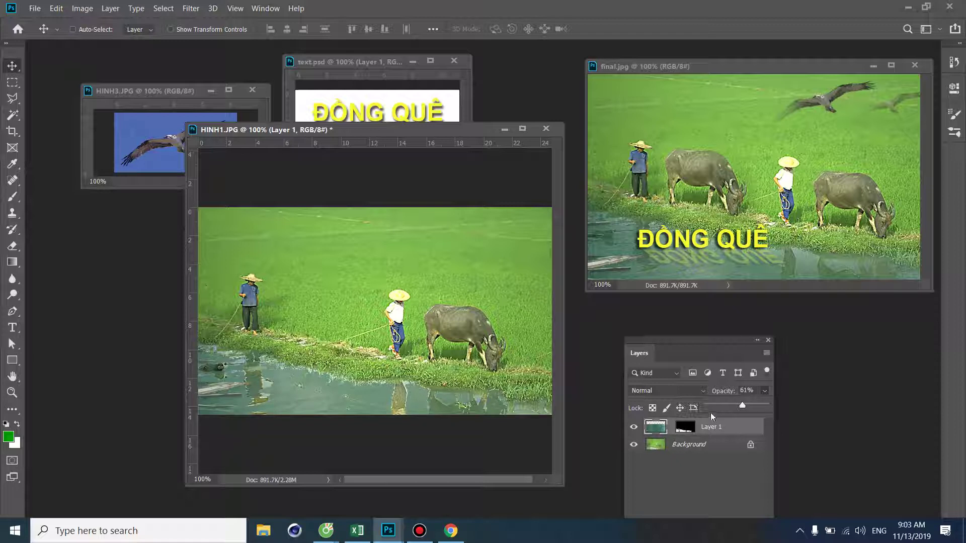
left_click_drag(740, 405, 748, 405)
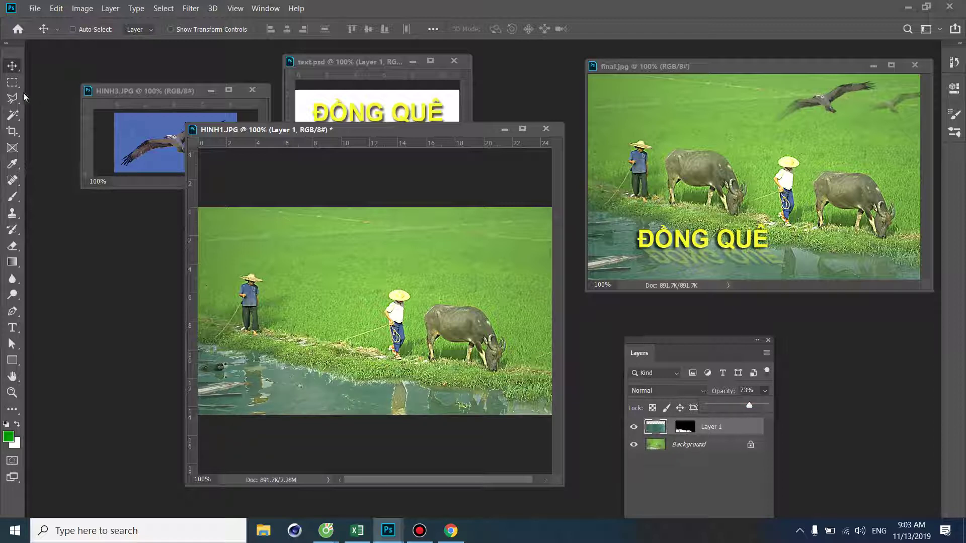
left_click(11, 113)
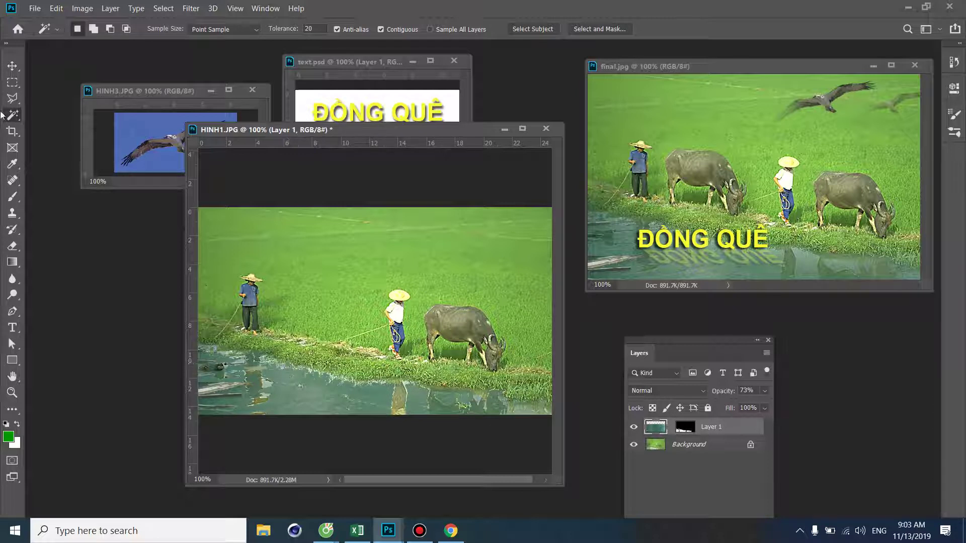
key("shift+w")
key("shift+w")
Drag the ĐỒNG QUÊ text layer from text.psd into HINH1.JPG and close text.psd
mouse_move(322, 130)
left_mouse_down()
mouse_move(228, 123)
mouse_move(236, 147)
left_mouse_up()
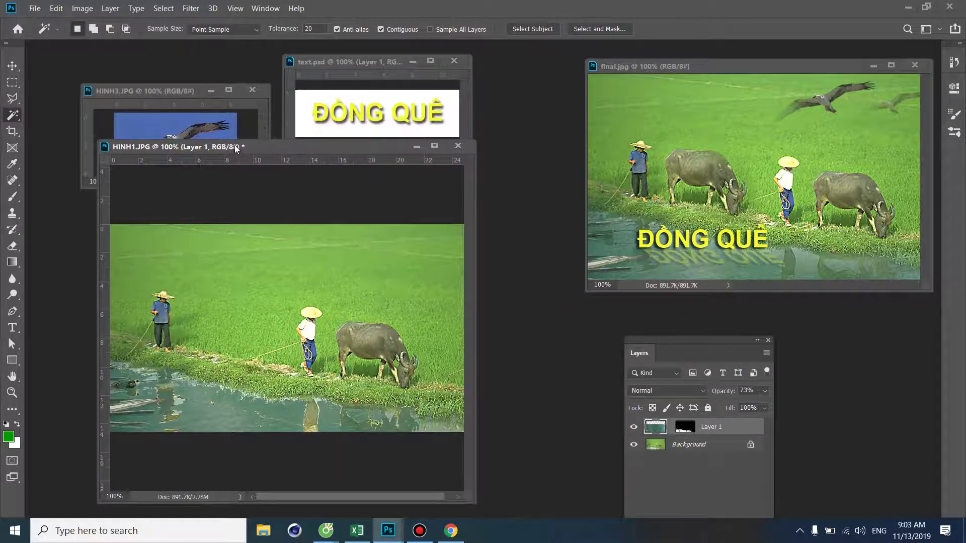
left_click(394, 109)
left_click(12, 66)
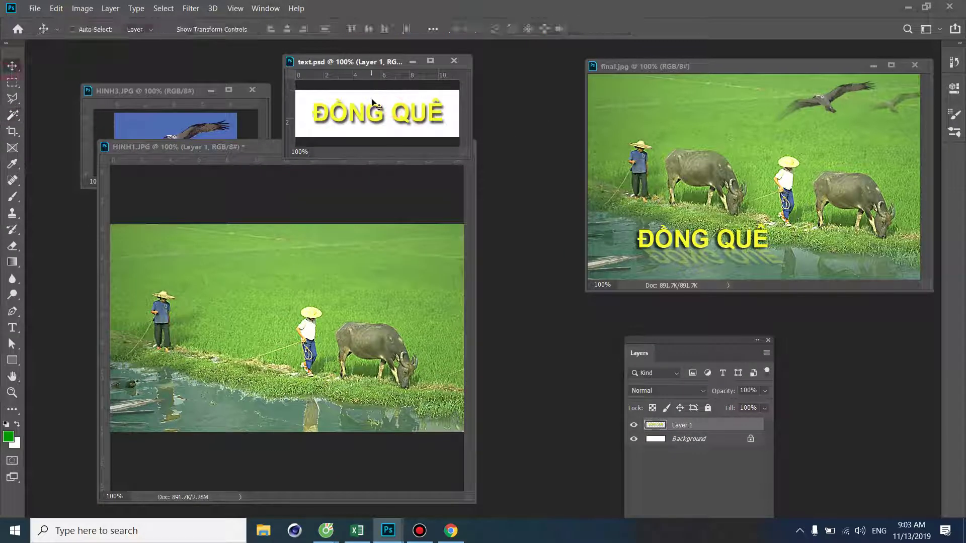
left_click_drag(372, 113, 238, 370)
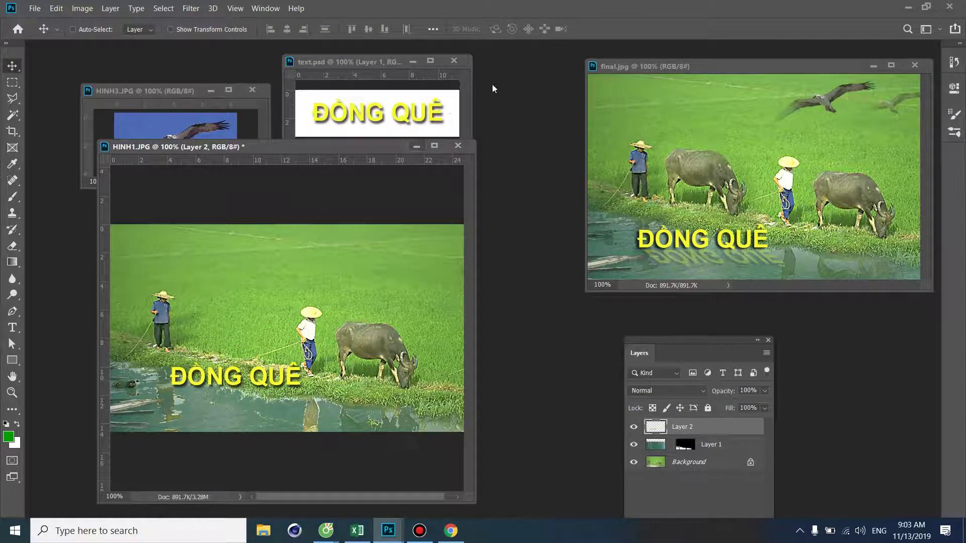
left_click(454, 61)
Place ĐỒNG QUÊ over the water at lower left and Alt-drag a copy above it
left_click_drag(374, 151, 444, 75)
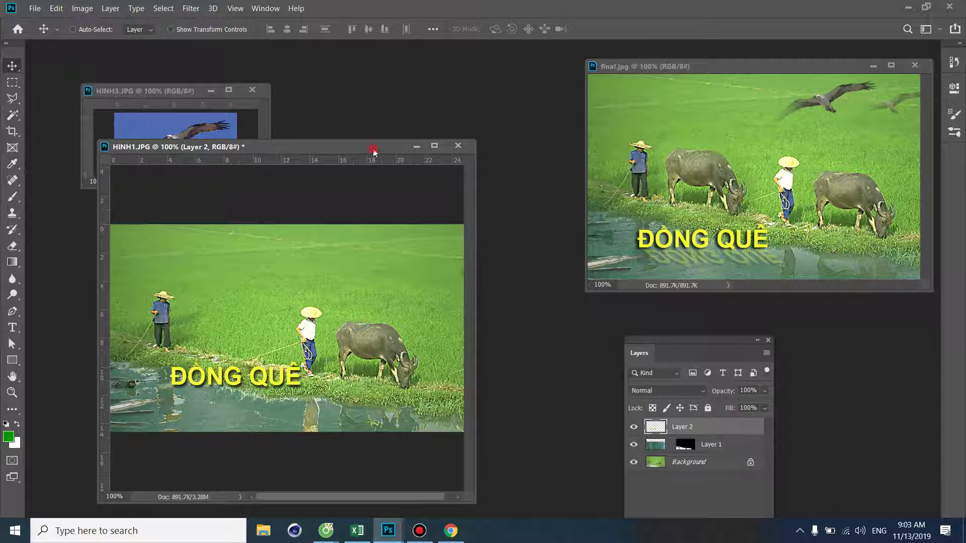
left_click_drag(330, 300, 291, 315)
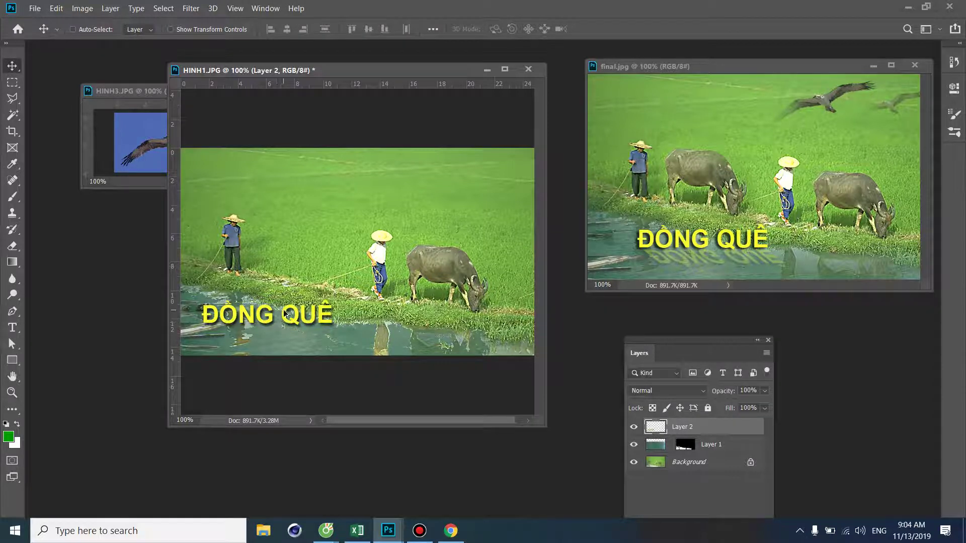
left_click_drag(288, 305, 319, 191)
Flip the Layer 2 copy vertically with Free Transform
left_click(57, 8)
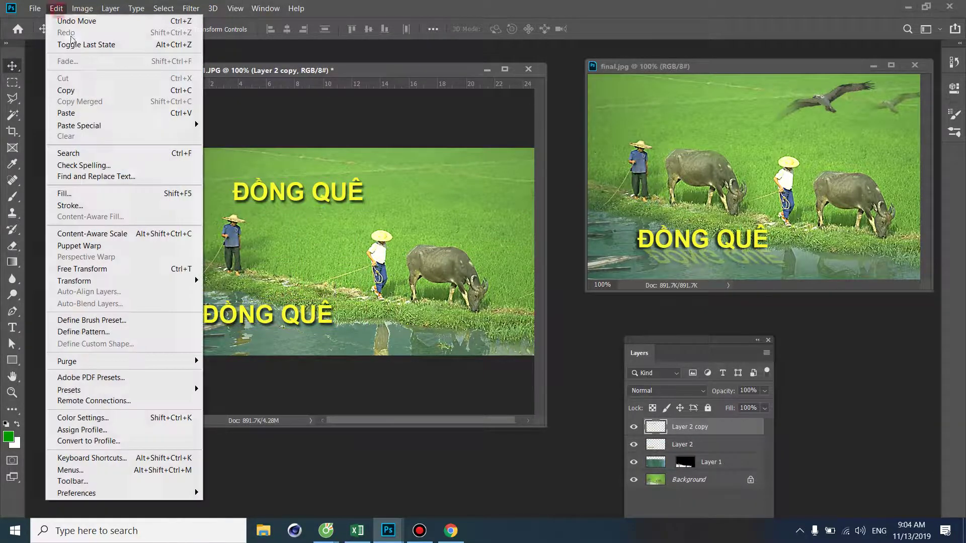
left_click(116, 153)
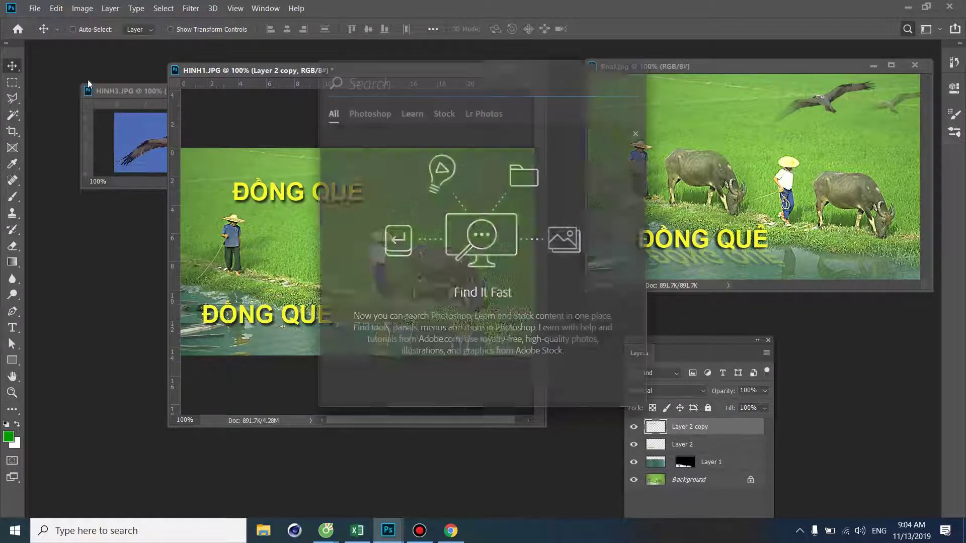
left_click(635, 134)
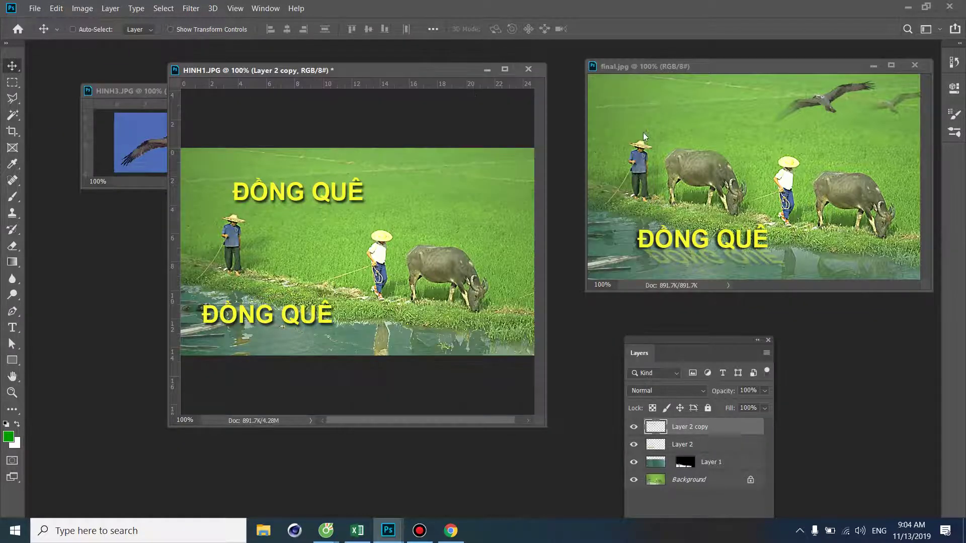
left_click(56, 9)
left_click(133, 269)
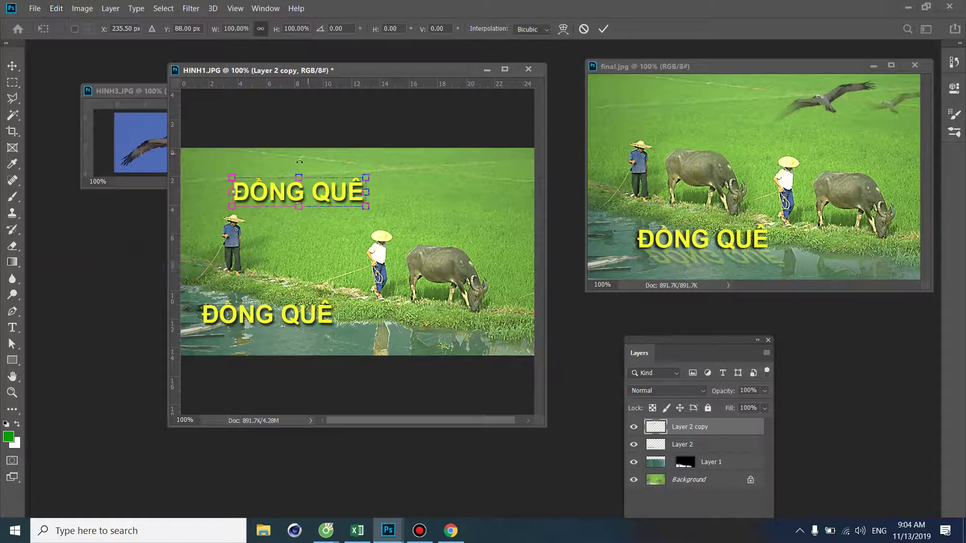
left_click_drag(295, 179, 285, 242)
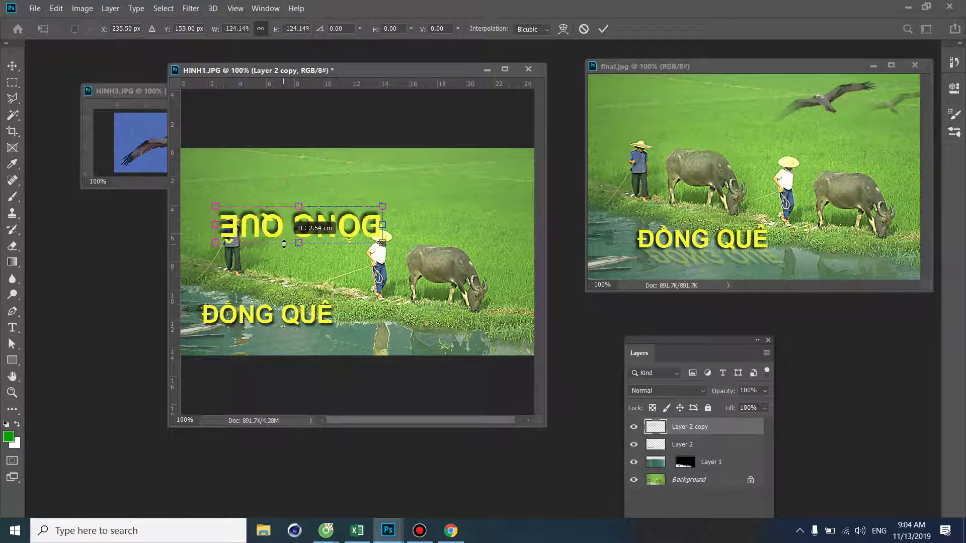
key("ctrl+z")
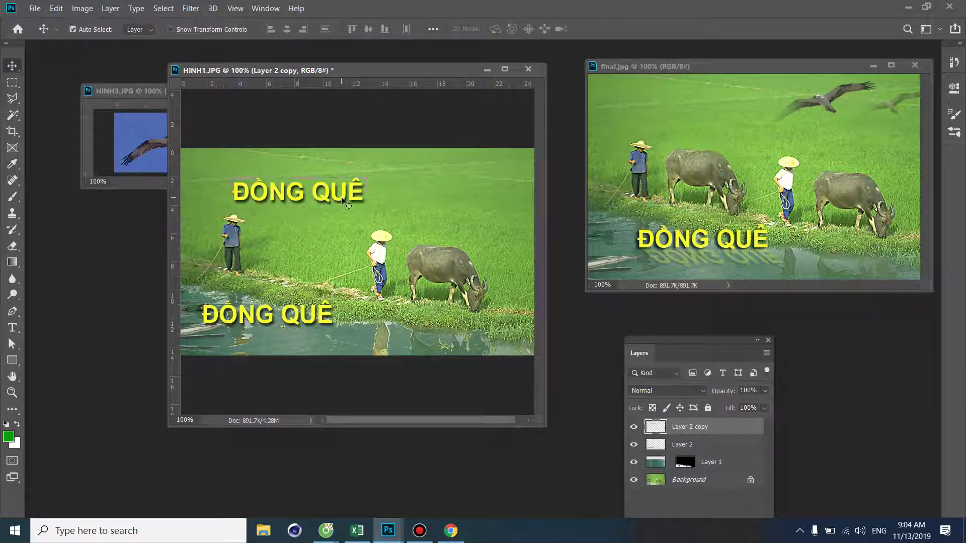
right_click(345, 197)
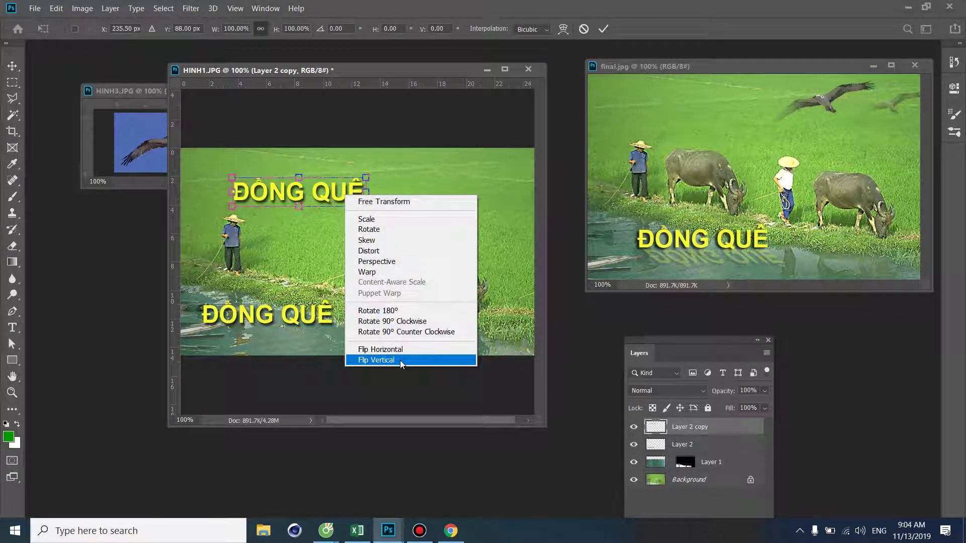
left_click(400, 360)
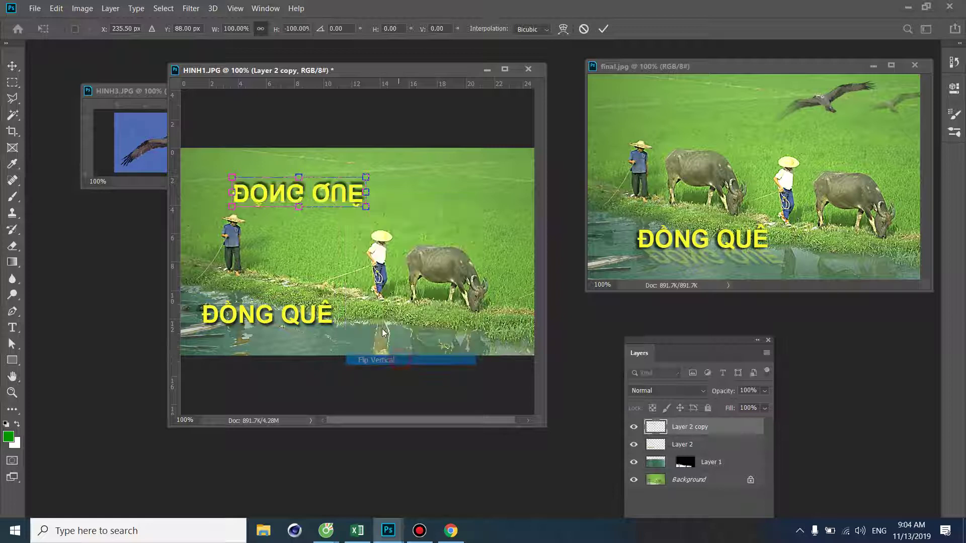
right_click(318, 211)
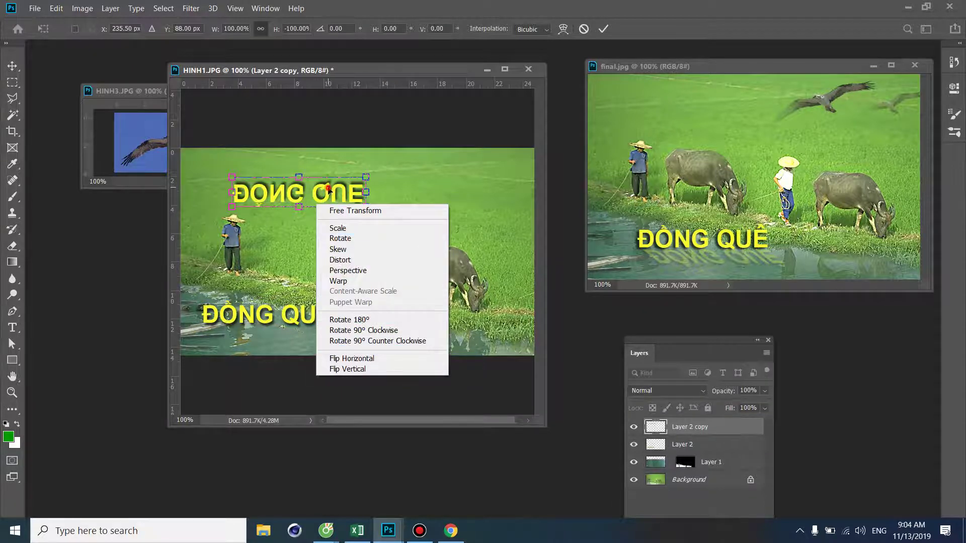
left_click(324, 196)
key("Return")
Move the flipped copy just below ĐỒNG QUÊ and lower its opacity to 38%
left_click_drag(325, 195, 288, 346)
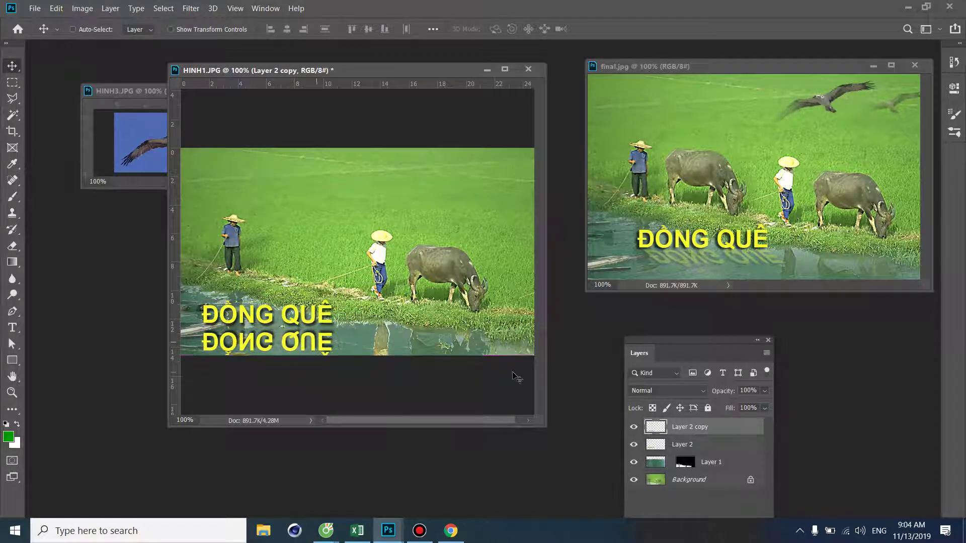
left_click(765, 391)
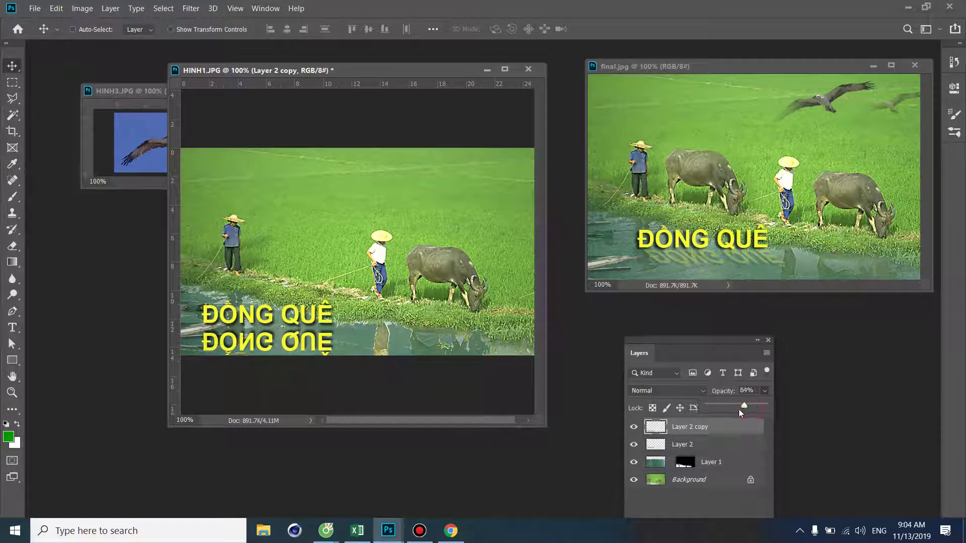
left_click_drag(738, 409, 731, 410)
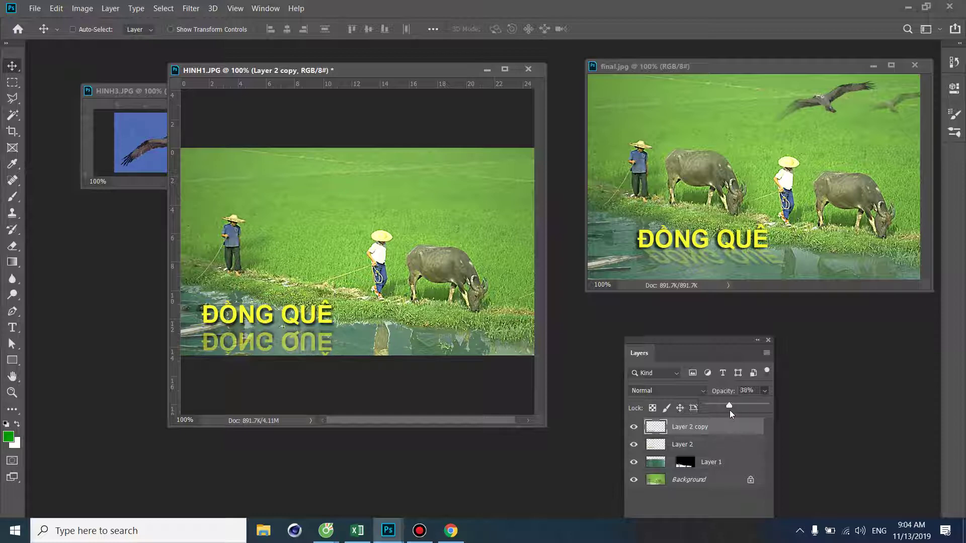
Skew the reflection's bottom to the right and scale it to about 96.5%
left_click(56, 8)
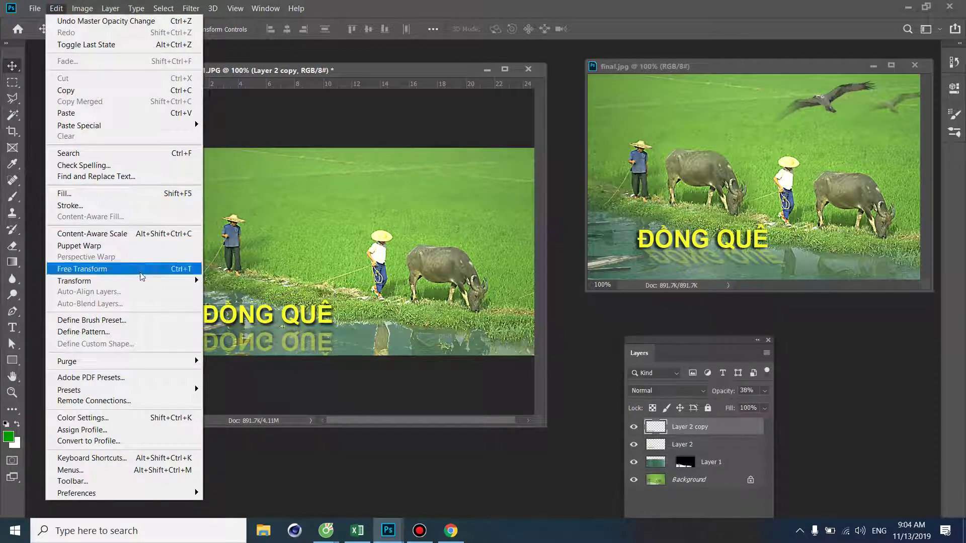
left_click(86, 269)
right_click(252, 346)
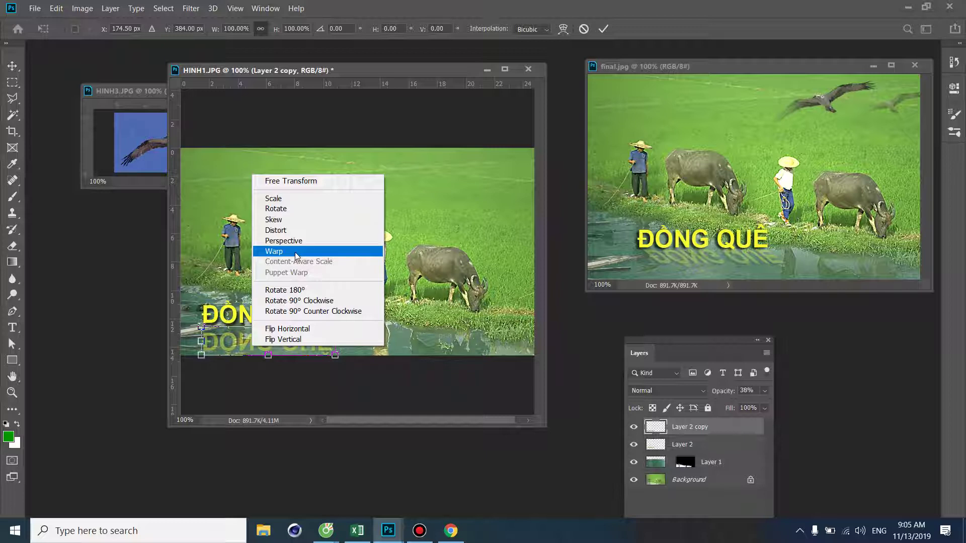
left_click(295, 225)
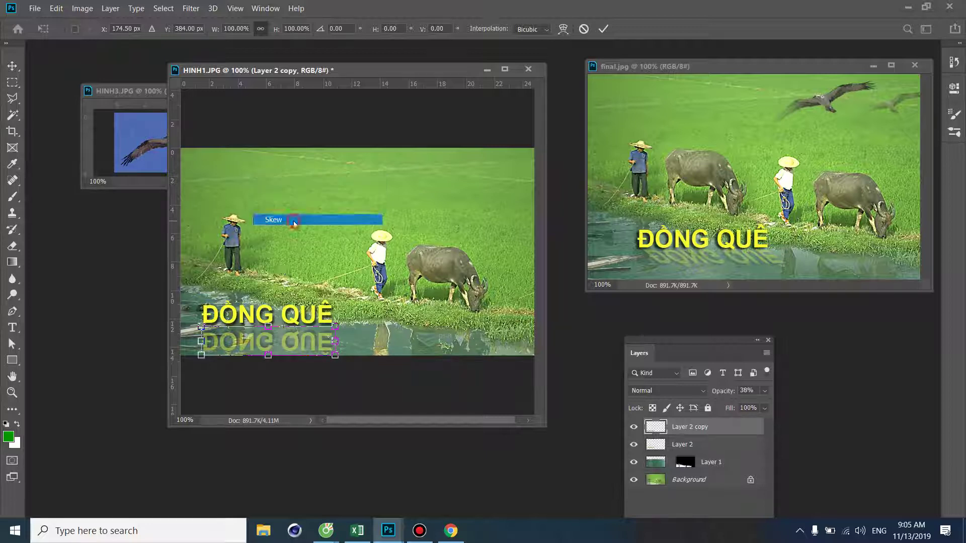
mouse_move(269, 355)
left_mouse_down()
mouse_move(316, 332)
mouse_move(301, 318)
left_mouse_up()
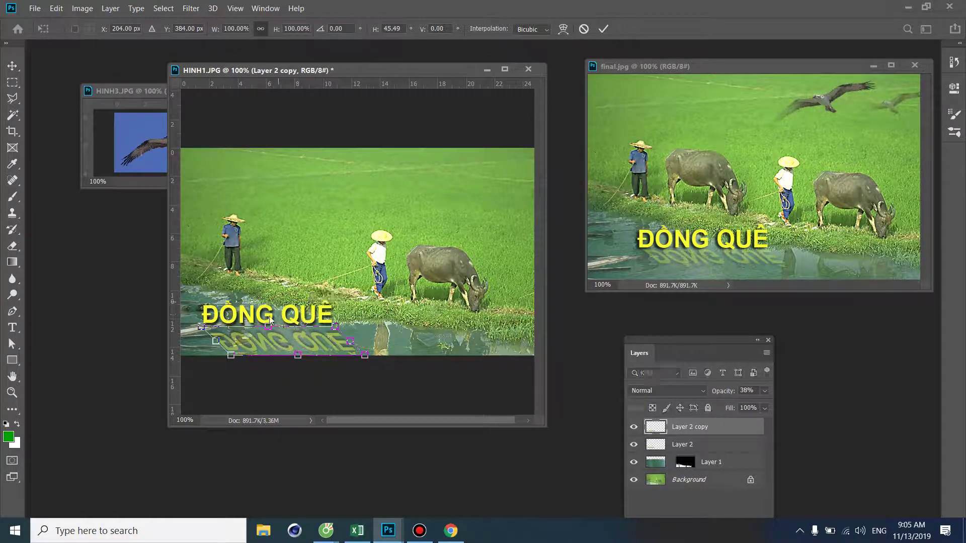
right_click(281, 347)
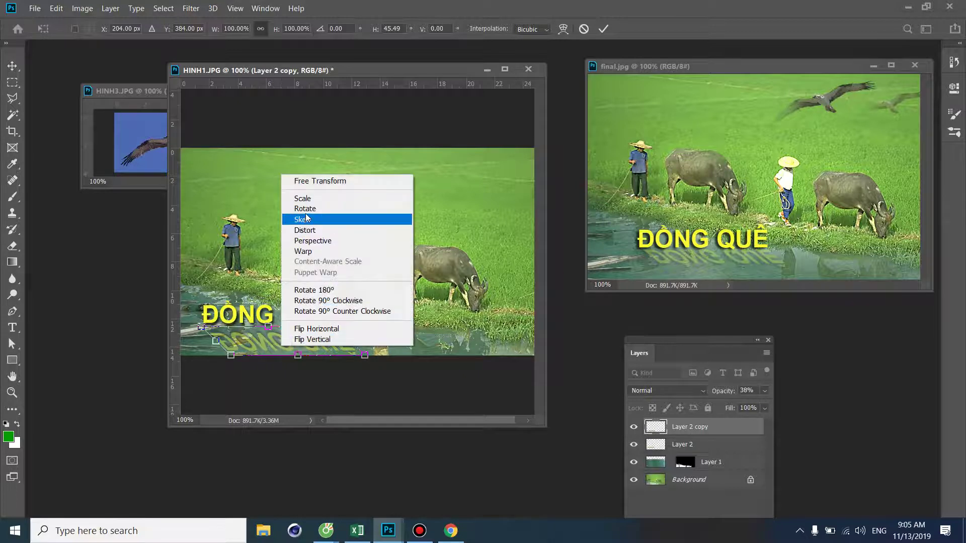
left_click(317, 199)
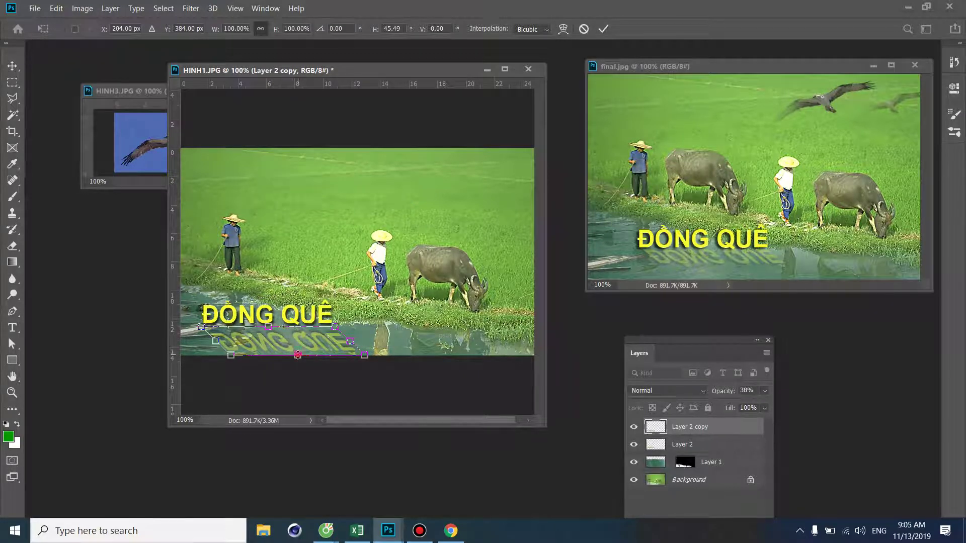
left_click_drag(298, 354, 298, 339)
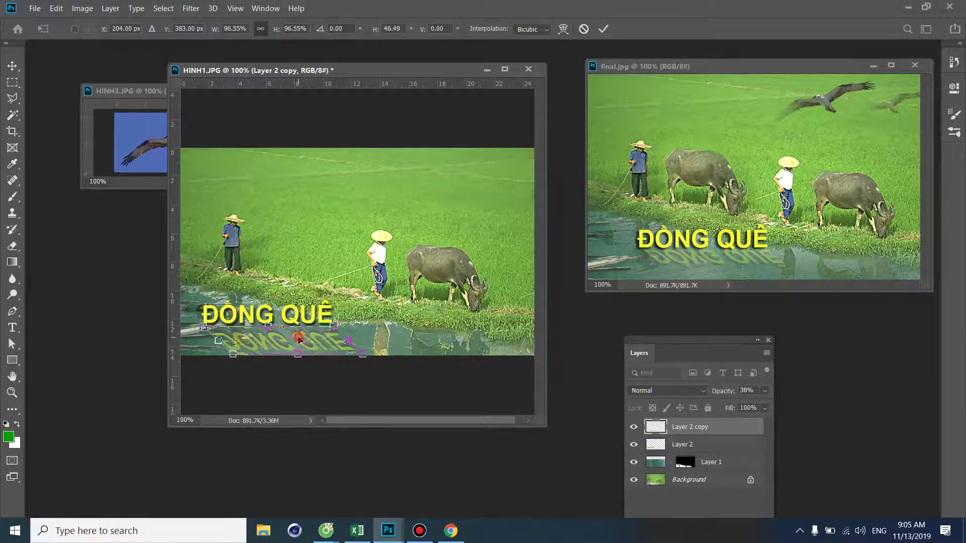
key("Return")
Fade the reflection to 25% opacity, then bring HINH3.JPG forward
left_click(761, 392)
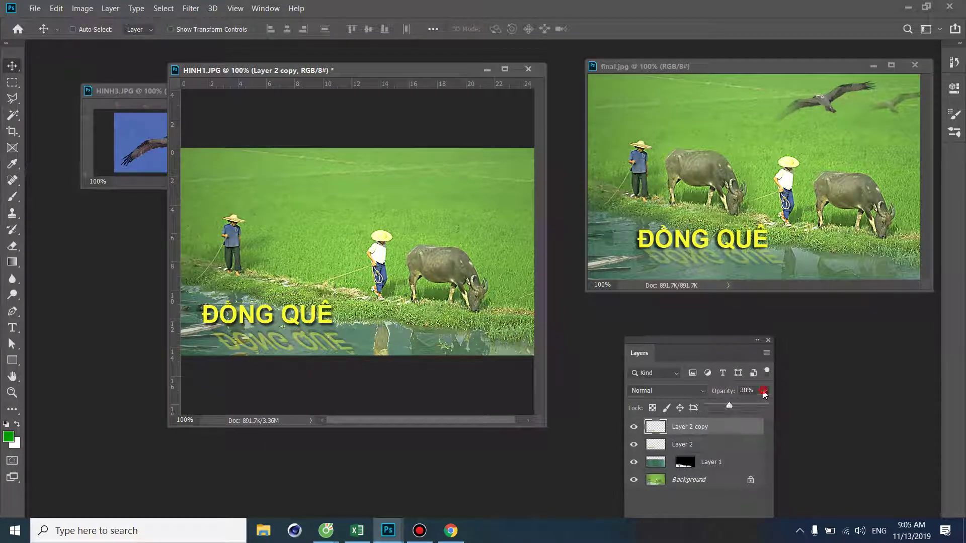
mouse_move(723, 408)
left_mouse_down()
mouse_move(734, 406)
mouse_move(722, 407)
left_mouse_up()
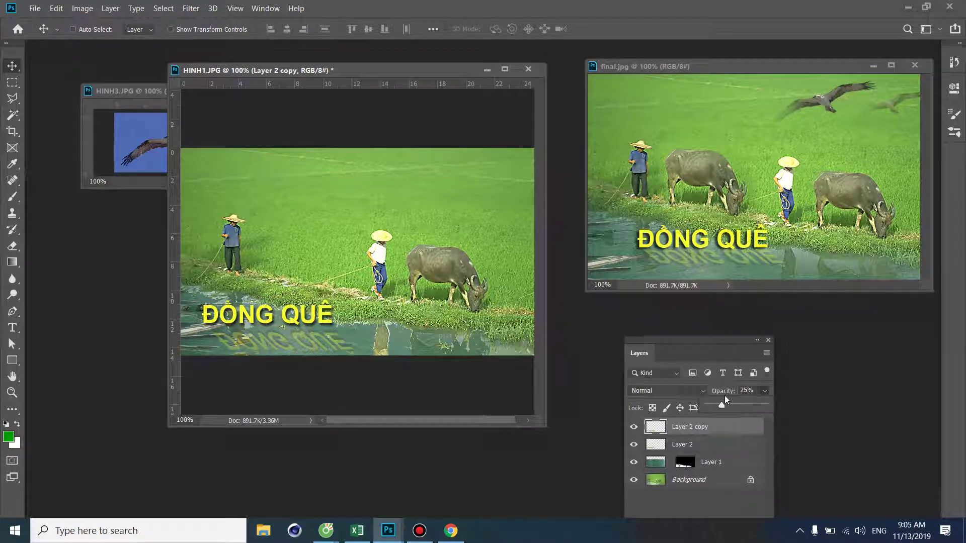
left_click(376, 231)
left_click(161, 163)
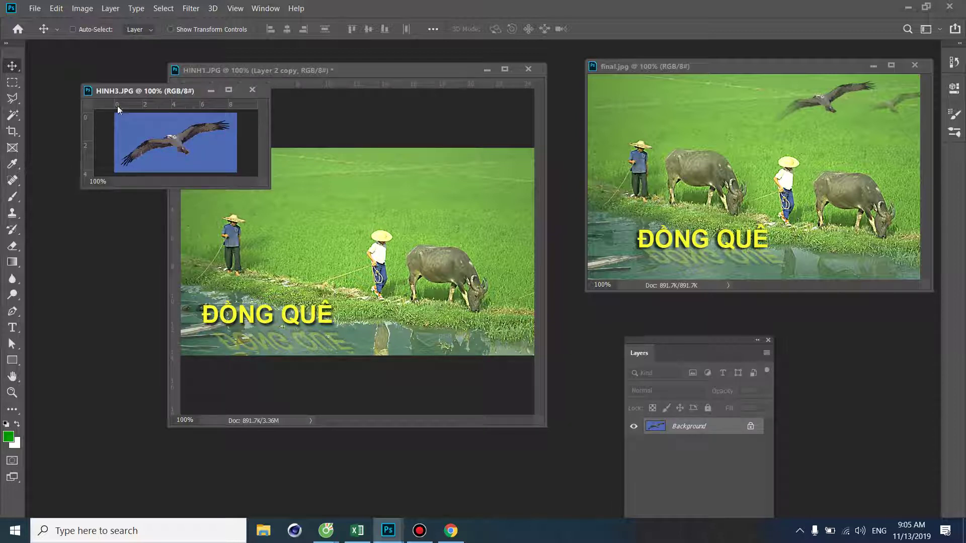
Reactivate HINH1.JPG and pick the Spot Healing Brush, revealing the Content-Aware Move Tool
left_click(382, 198)
left_click_drag(397, 72, 380, 63)
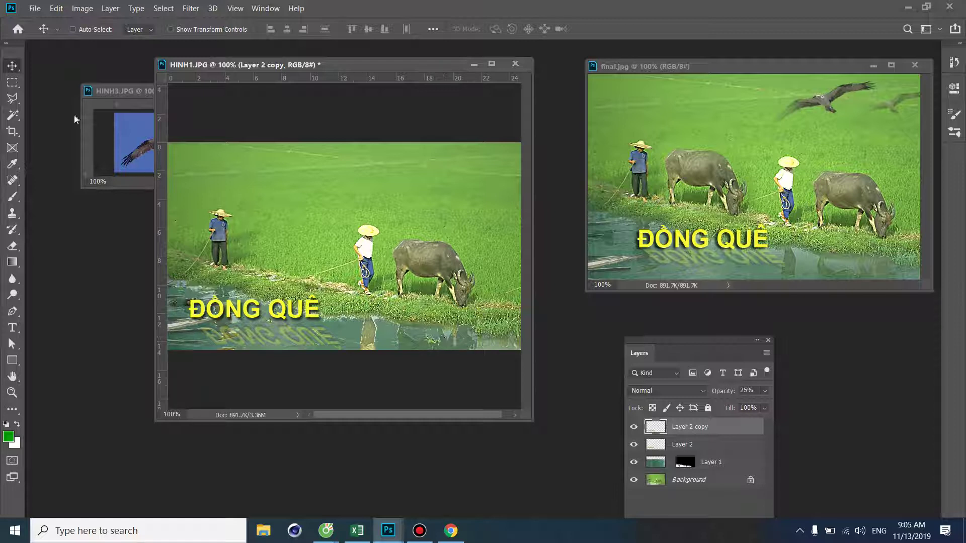
left_click(15, 120)
left_click(14, 133)
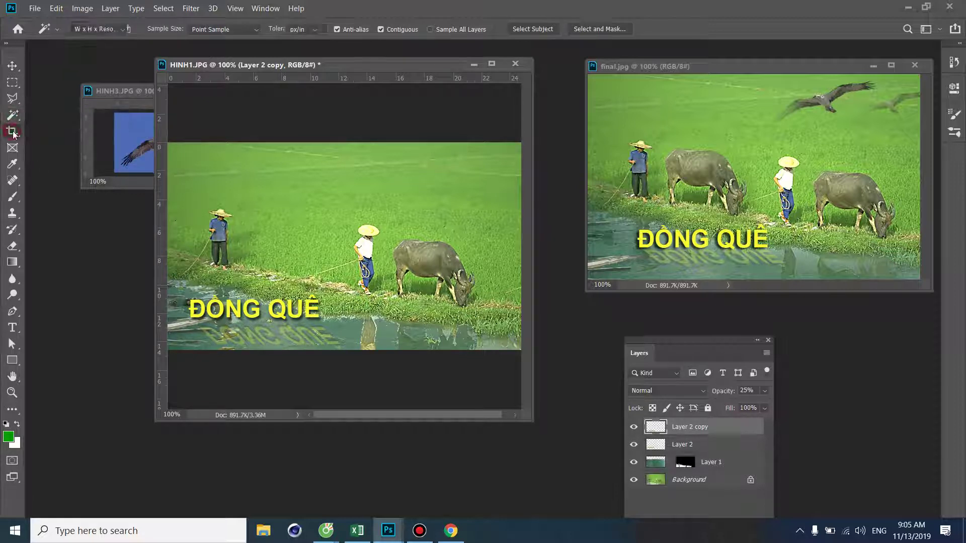
right_click(14, 134)
left_click(7, 154)
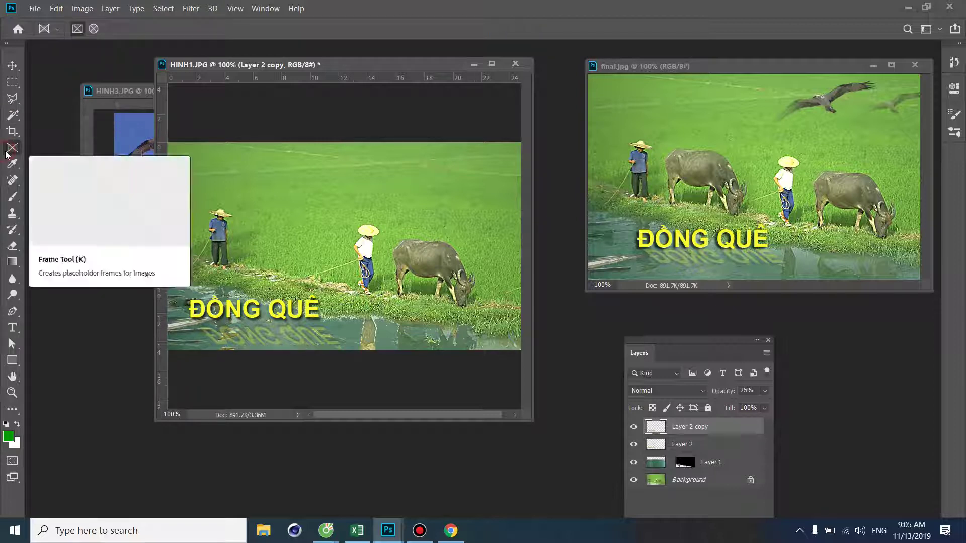
left_click(15, 183)
right_click(15, 183)
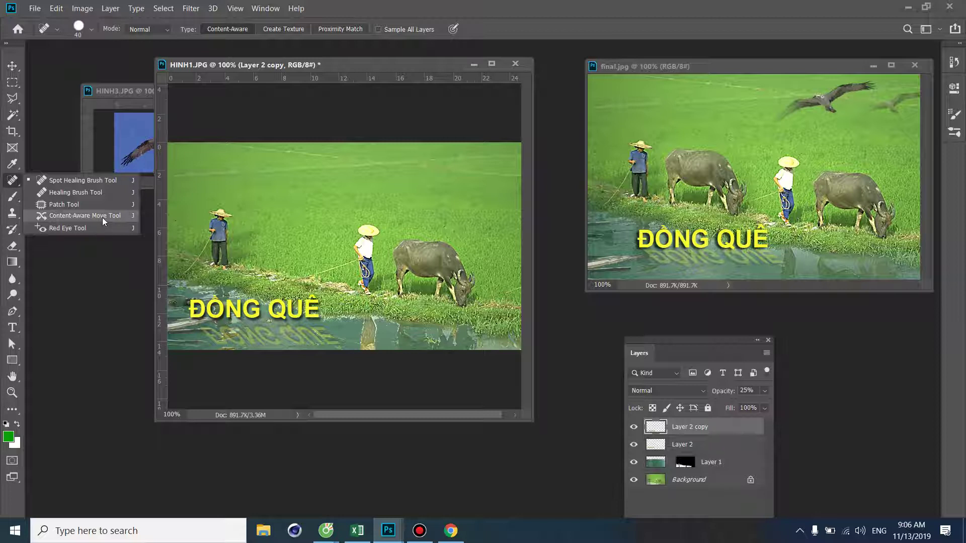
With Content-Aware Move, lasso around the right-hand buffalo and dismiss the empty-selection warning
left_click(102, 216)
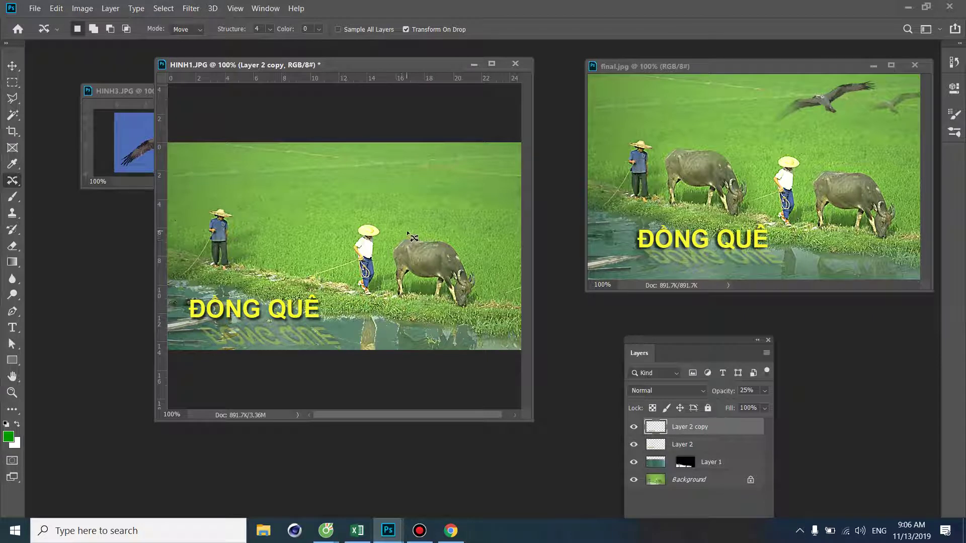
mouse_move(402, 230)
left_mouse_down()
mouse_move(391, 244)
mouse_move(389, 306)
left_mouse_up()
mouse_move(458, 320)
left_mouse_down()
mouse_move(493, 295)
mouse_move(485, 259)
mouse_move(455, 238)
mouse_move(401, 240)
left_mouse_up()
left_click(478, 298)
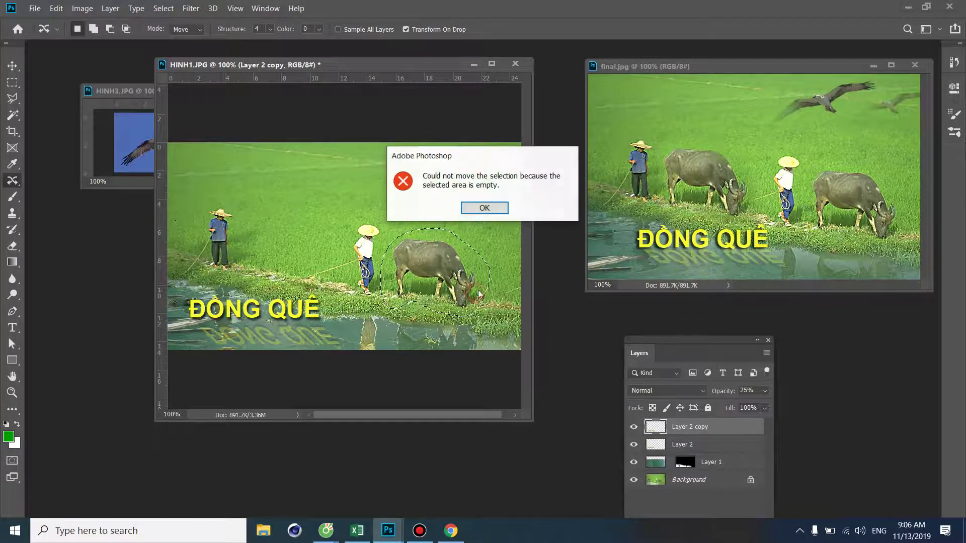
left_click(493, 211)
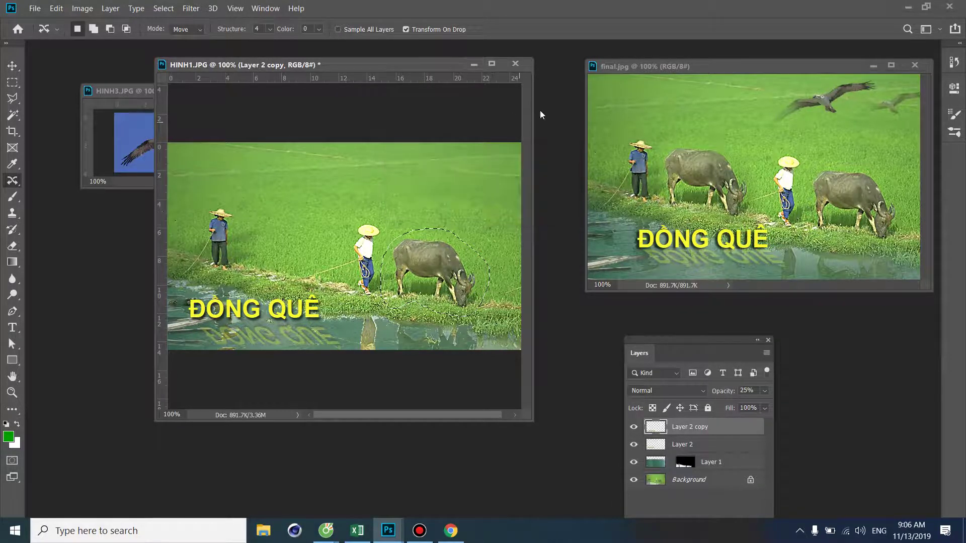
Redraw the buffalo outline, dismiss the repeated warning, and move the Layers panel nearer
left_click(498, 259)
left_click_drag(476, 300, 398, 239)
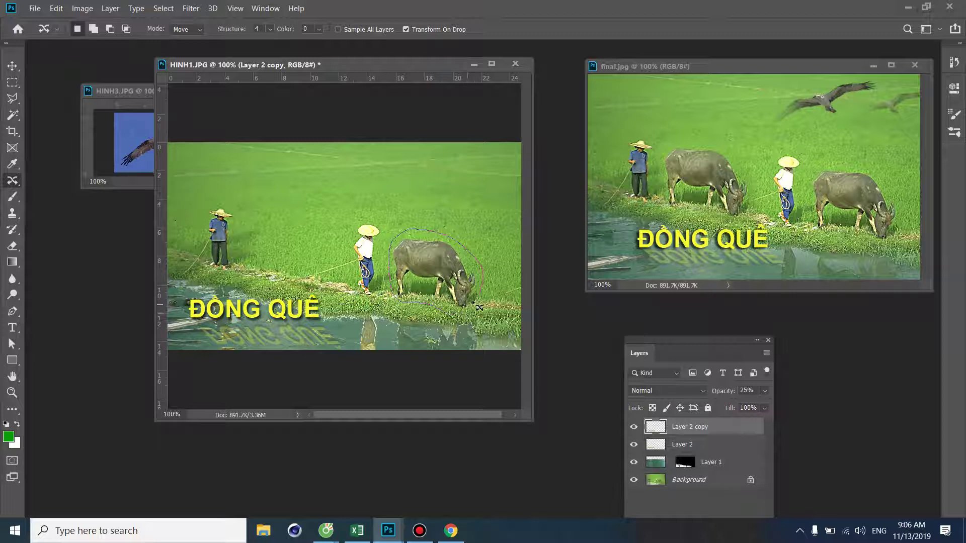
left_click_drag(404, 307, 480, 294)
left_click_drag(436, 269, 411, 269)
left_click(484, 207)
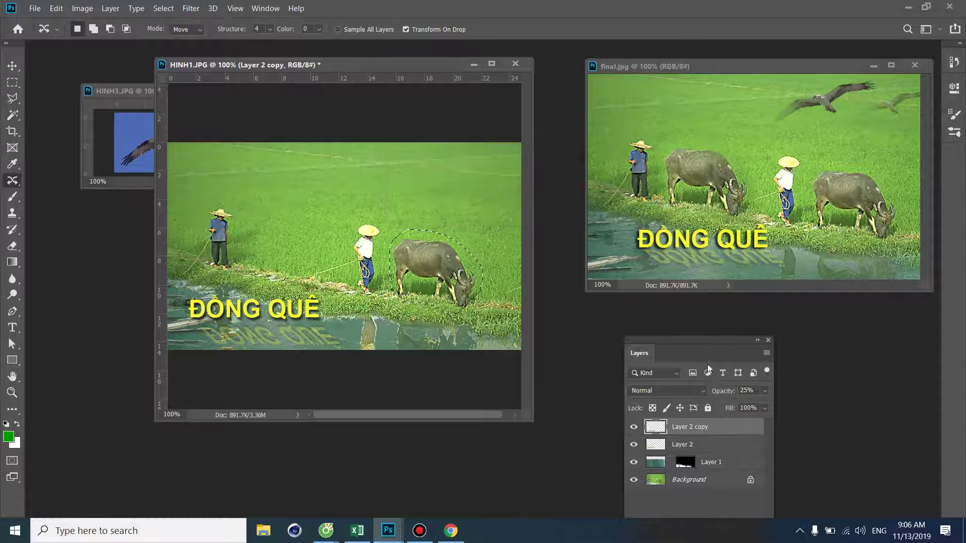
left_click_drag(701, 346, 656, 234)
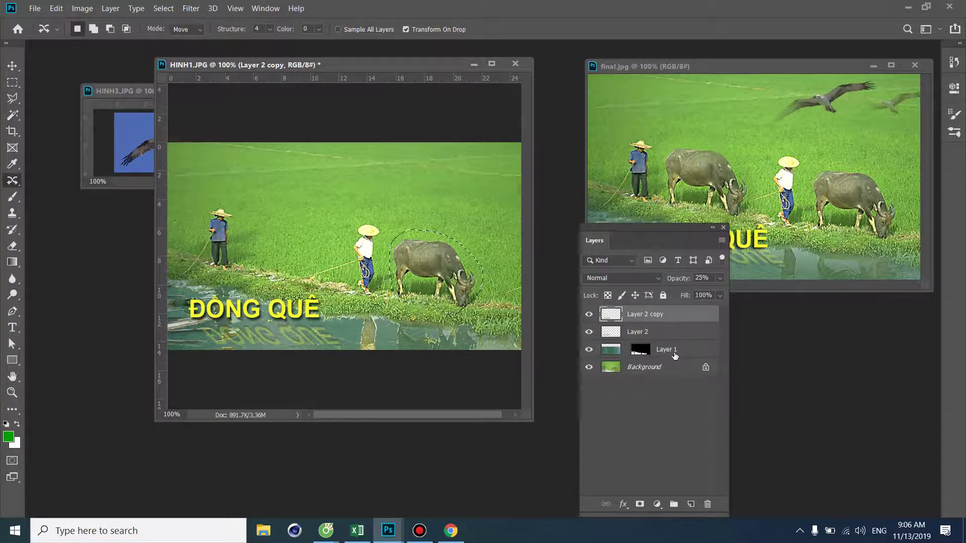
Select the Background layer, trial-move the buffalo left and undo, keeping Content-Aware Move active
left_click(628, 370)
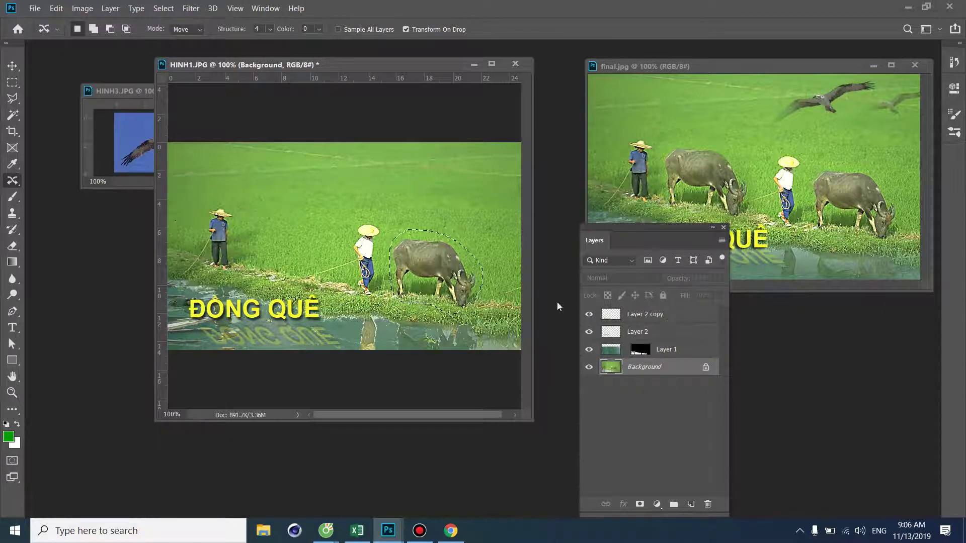
left_click_drag(453, 268, 303, 239)
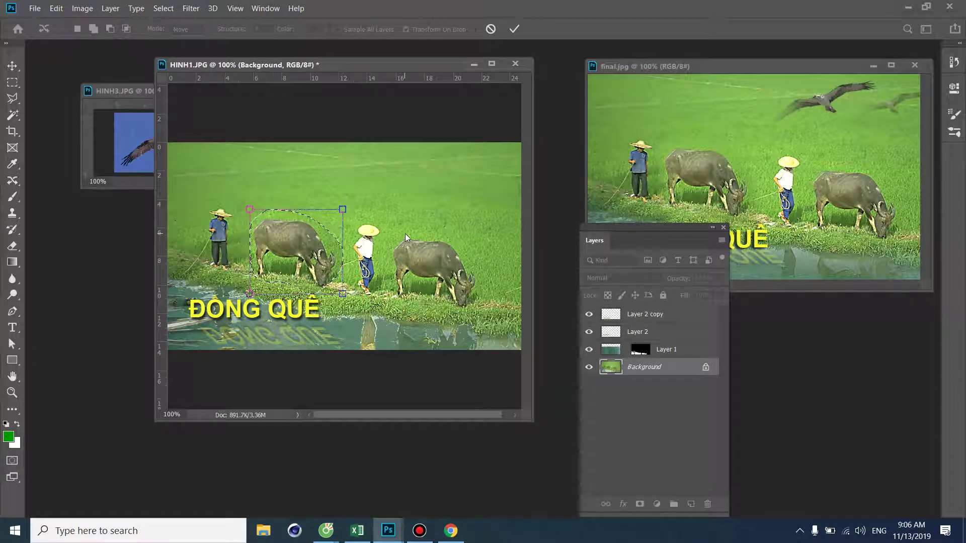
left_click(284, 217)
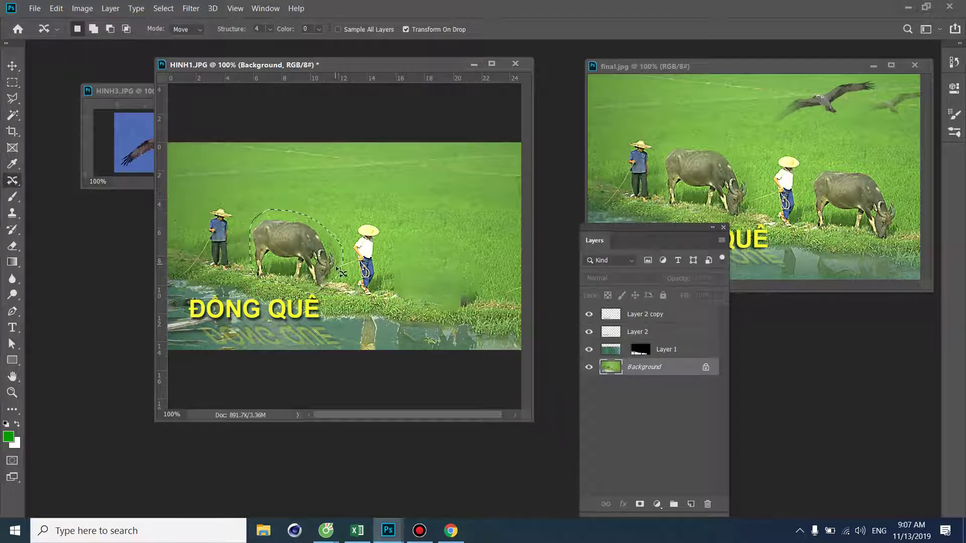
key("ctrl+z")
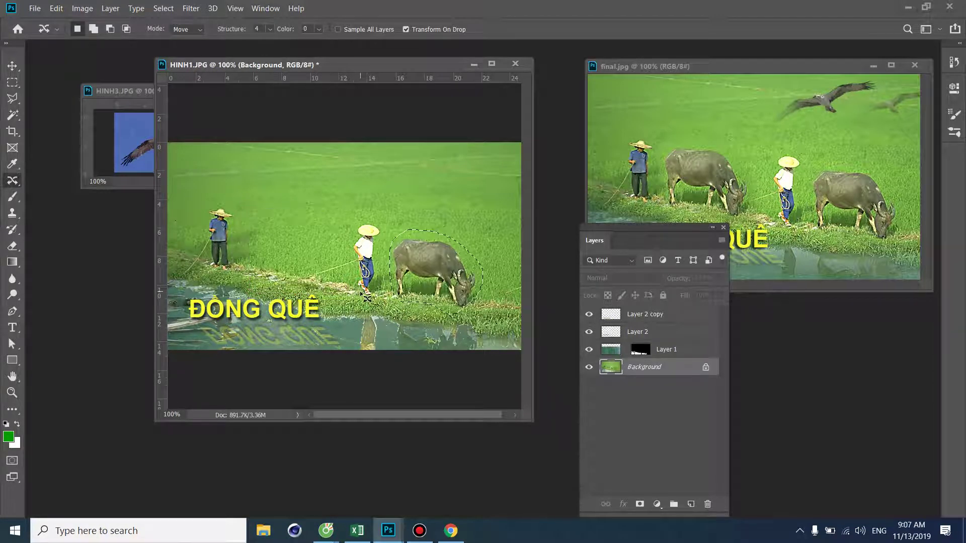
right_click(15, 180)
left_click(56, 216)
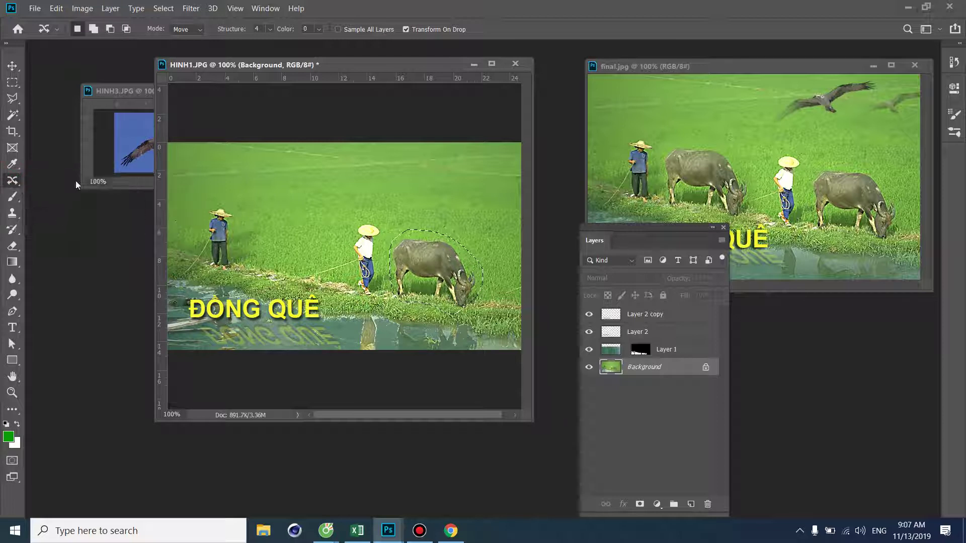
Switch Content-Aware Move to Extend mode and try a first buffalo copy, then undo it
left_click(190, 29)
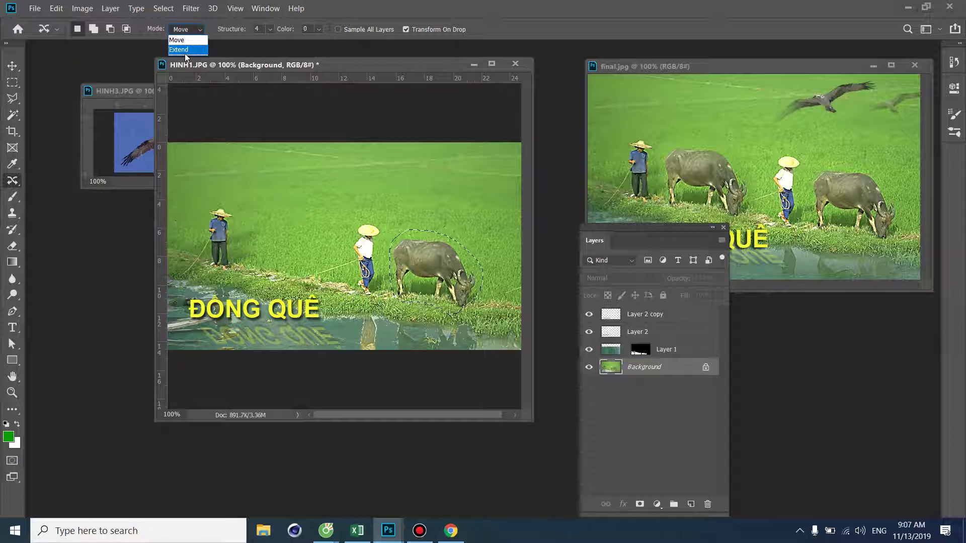
left_click(185, 49)
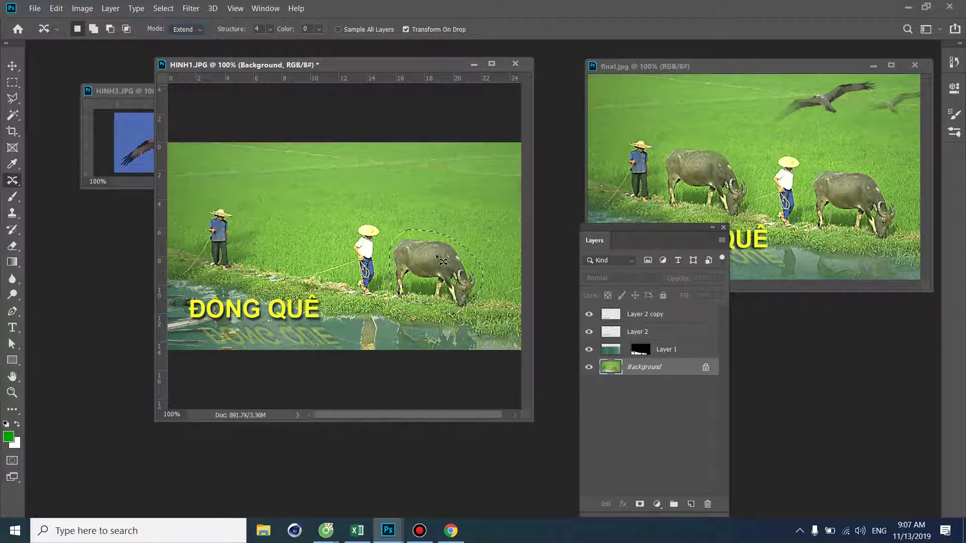
left_click_drag(412, 255, 280, 234)
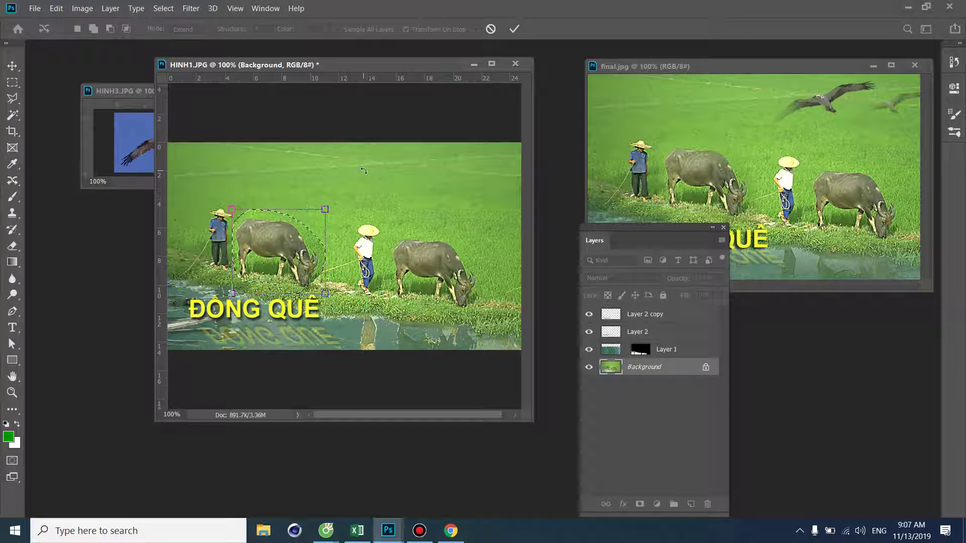
key("Return")
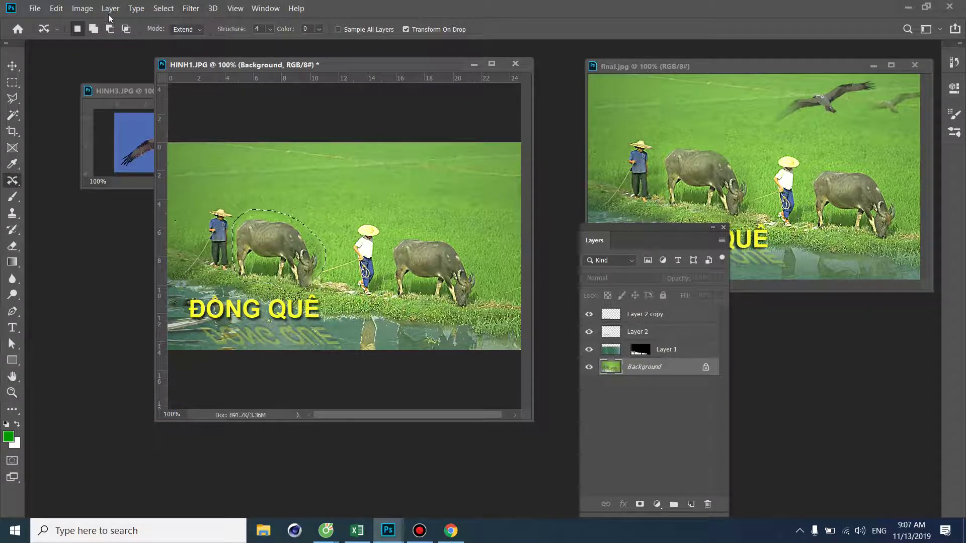
left_click(164, 9)
left_click(176, 30)
key("ctrl+z")
key("ctrl+z")
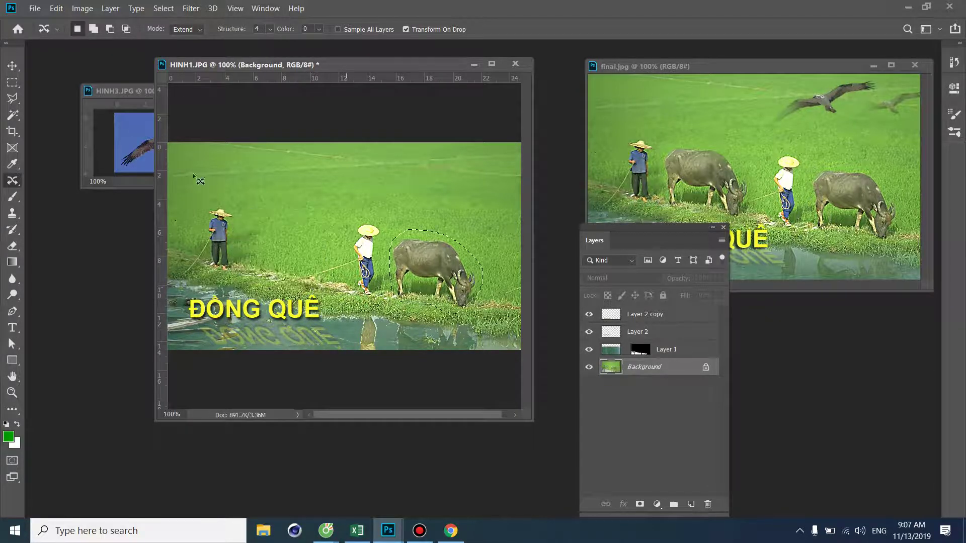
Lasso the right buffalo, place an extended copy left of the boy, and deselect
left_click(440, 215)
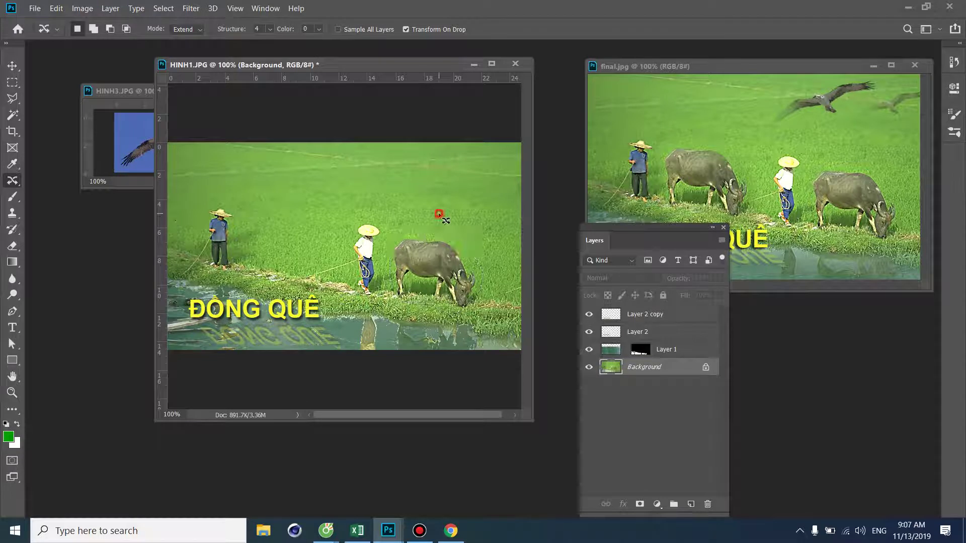
mouse_move(436, 232)
left_mouse_down()
mouse_move(413, 232)
mouse_move(447, 322)
left_mouse_up()
left_click_drag(483, 248, 388, 236)
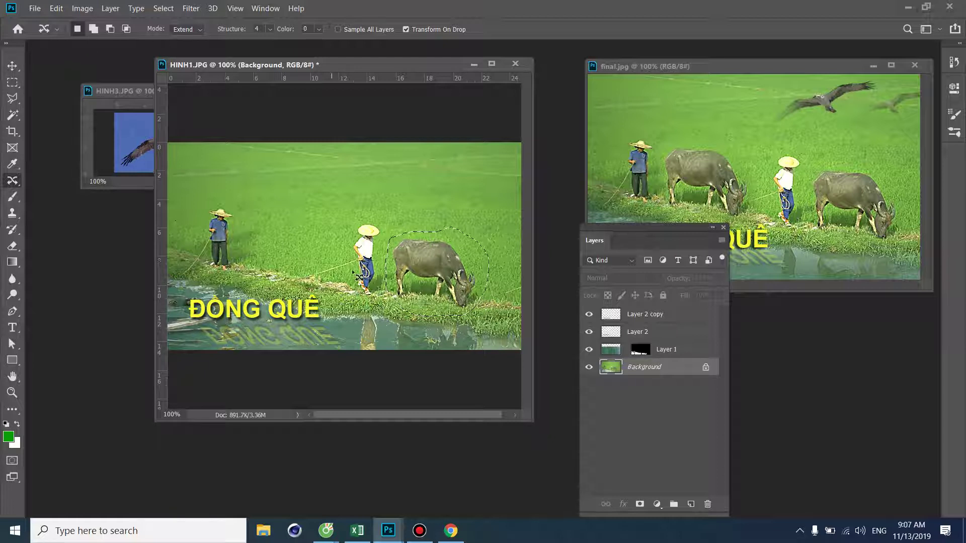
mouse_move(433, 265)
left_mouse_down()
mouse_move(258, 240)
mouse_move(288, 246)
left_mouse_up()
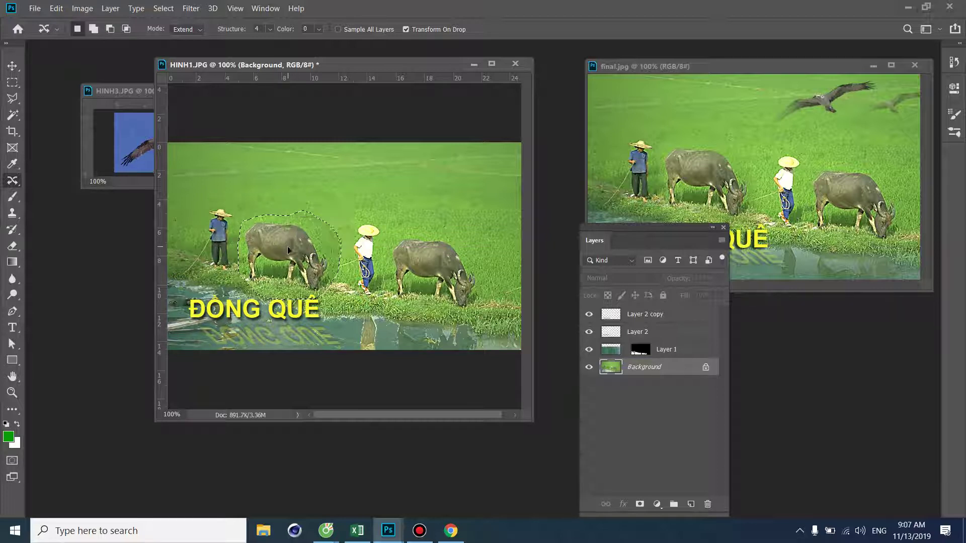
key("Return")
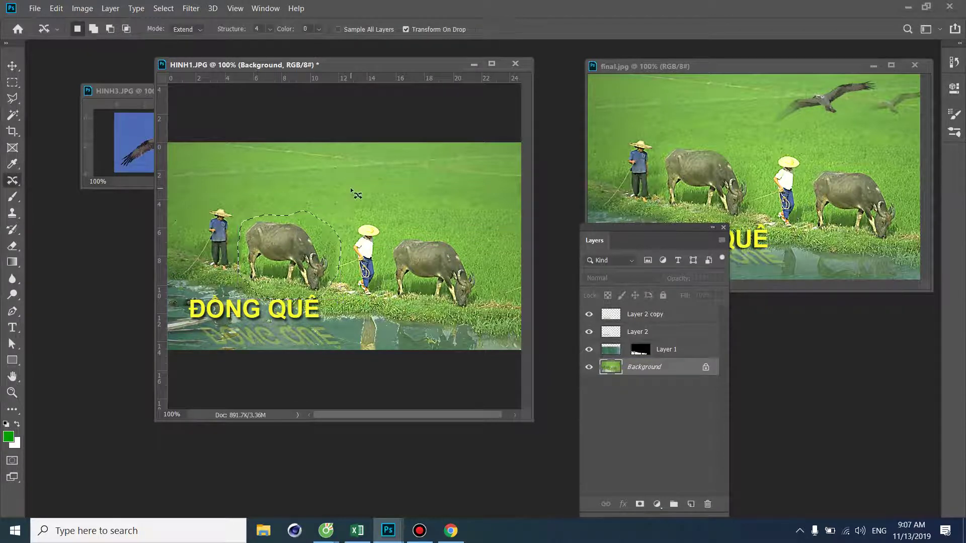
left_click(164, 8)
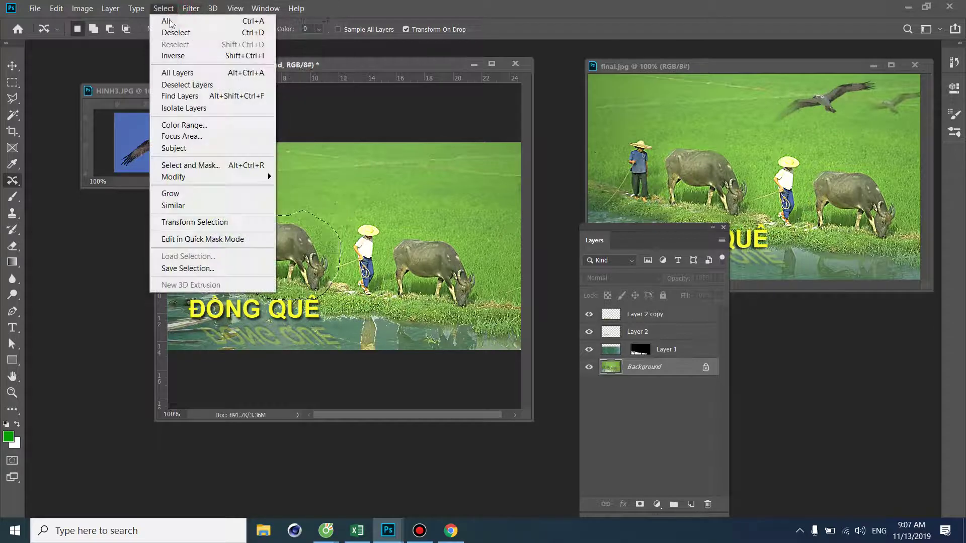
left_click(173, 32)
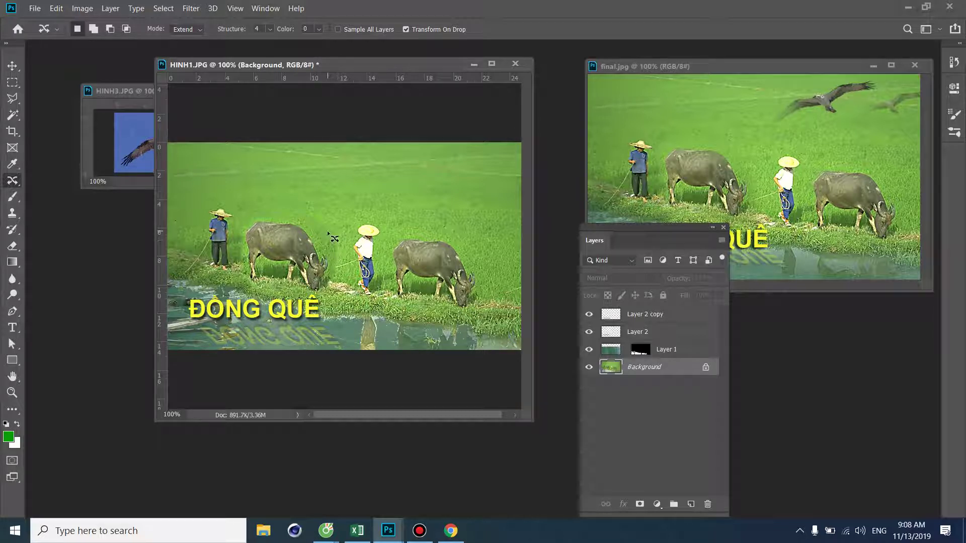
Zoom to 200% to inspect the copy and select the Spot Healing Brush
key("ctrl+plus")
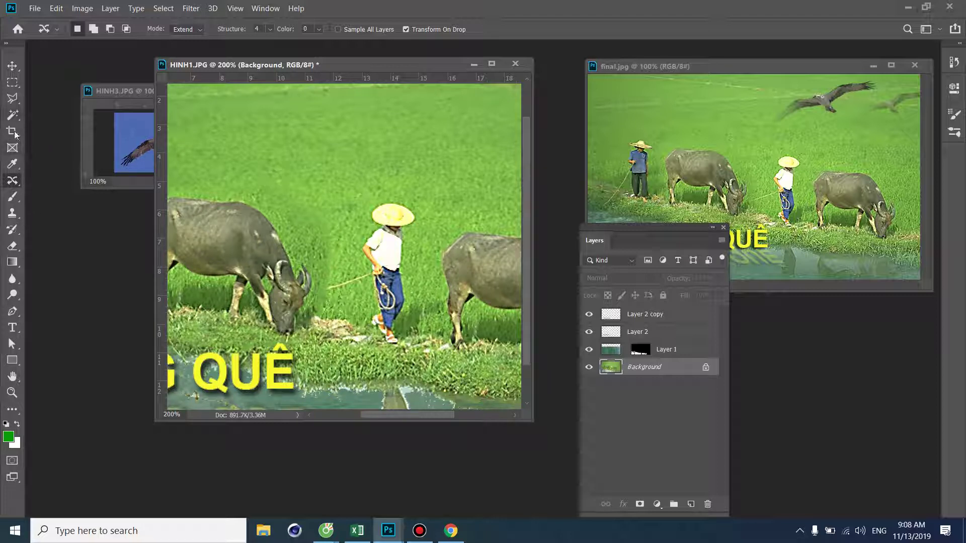
left_click(14, 197)
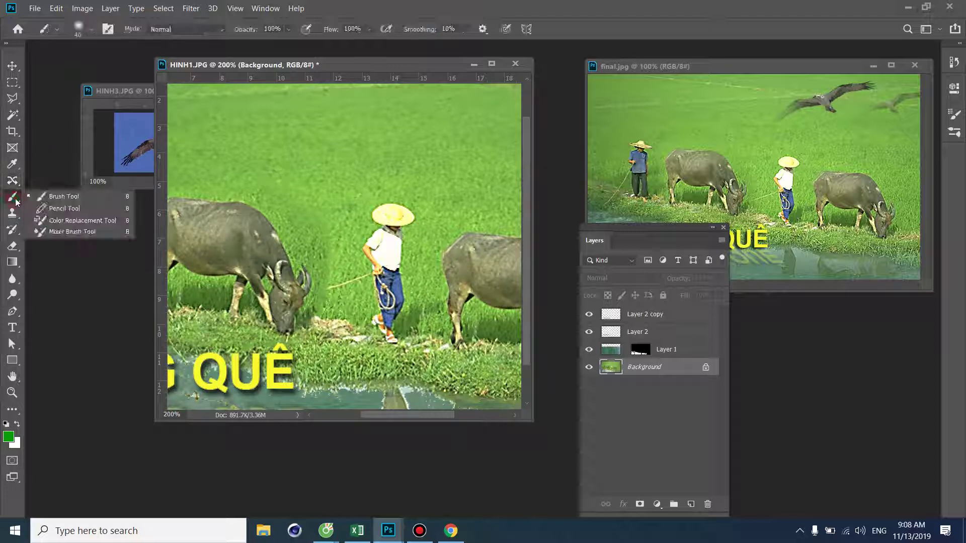
left_click(12, 115)
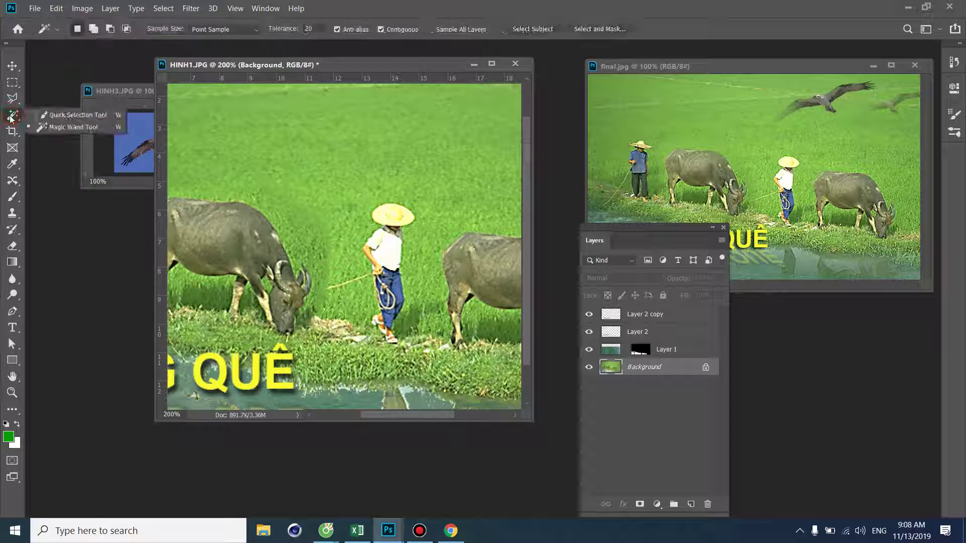
left_click(13, 147)
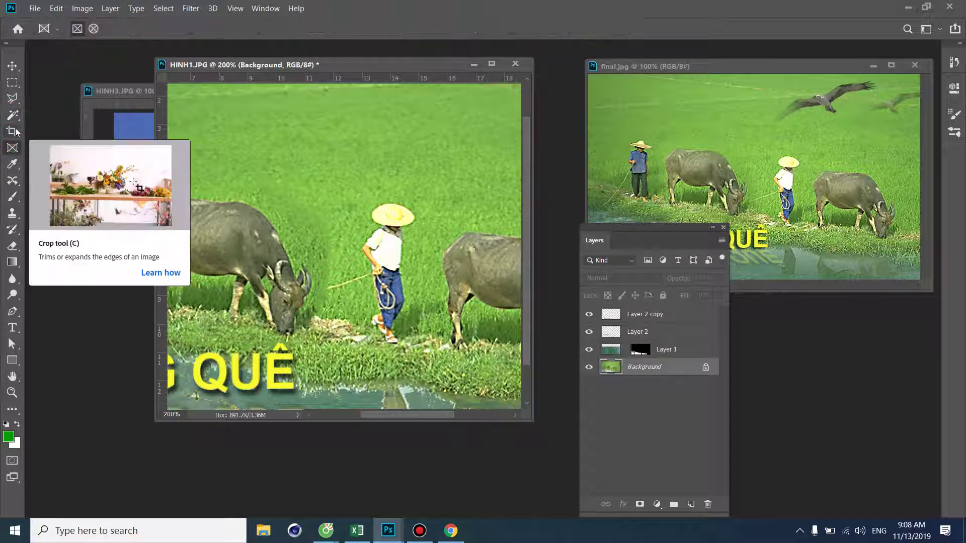
left_click(13, 181)
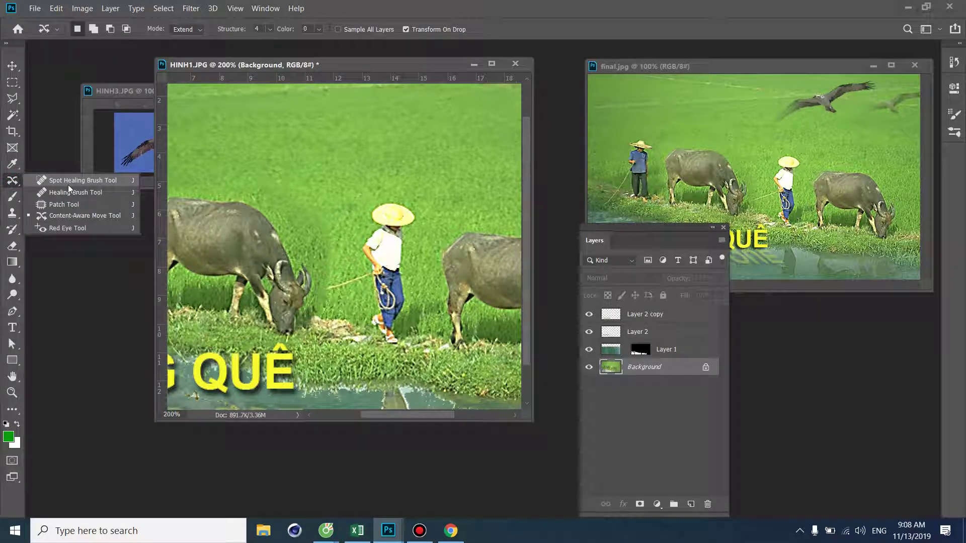
left_click(67, 183)
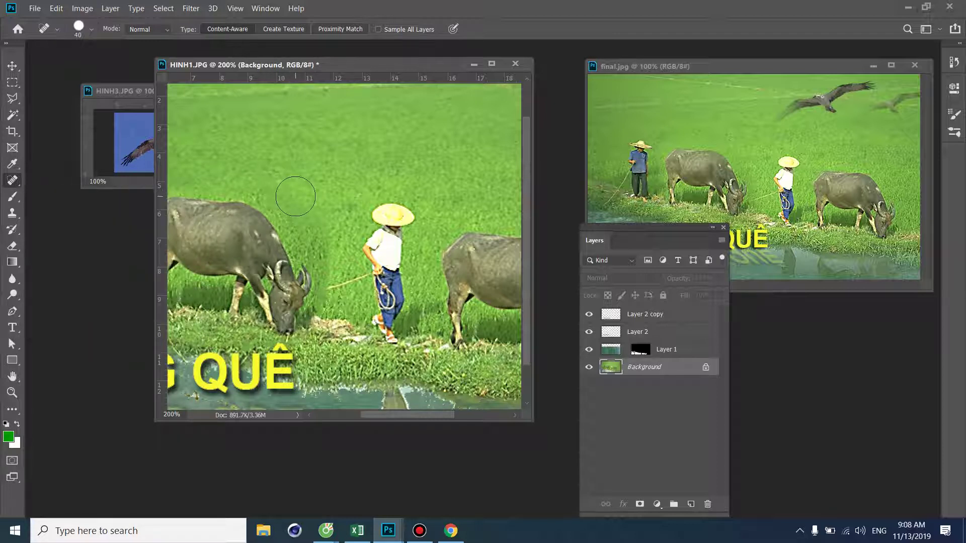
left_click_drag(296, 196, 325, 259)
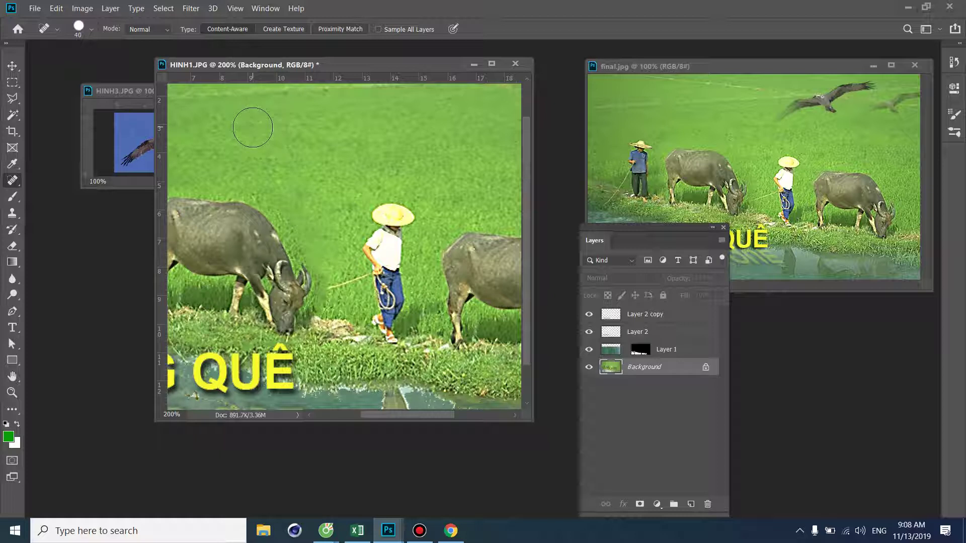
left_click(330, 276)
left_click(323, 306)
key("bracketleft")
key("bracketleft")
key("bracketleft")
left_click_drag(320, 308, 322, 279)
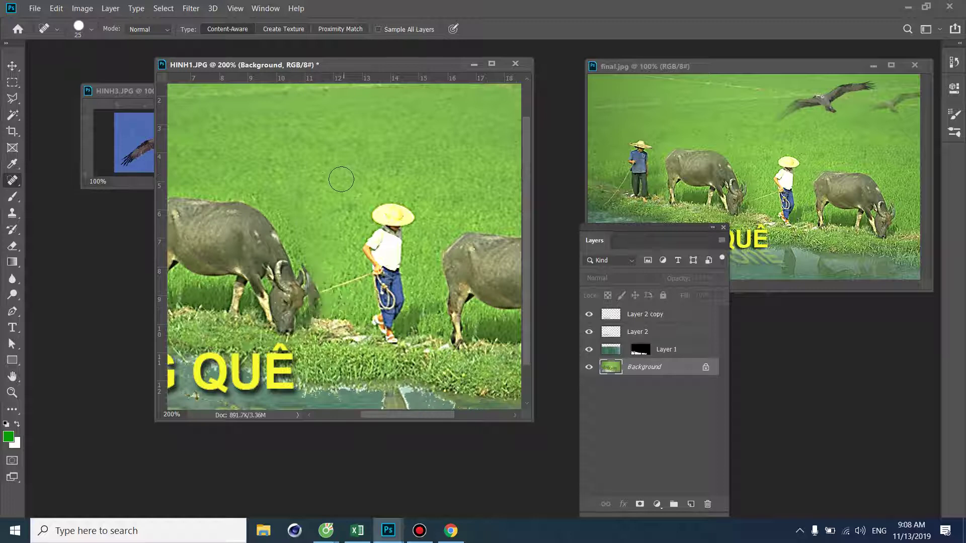
key("ctrl+z")
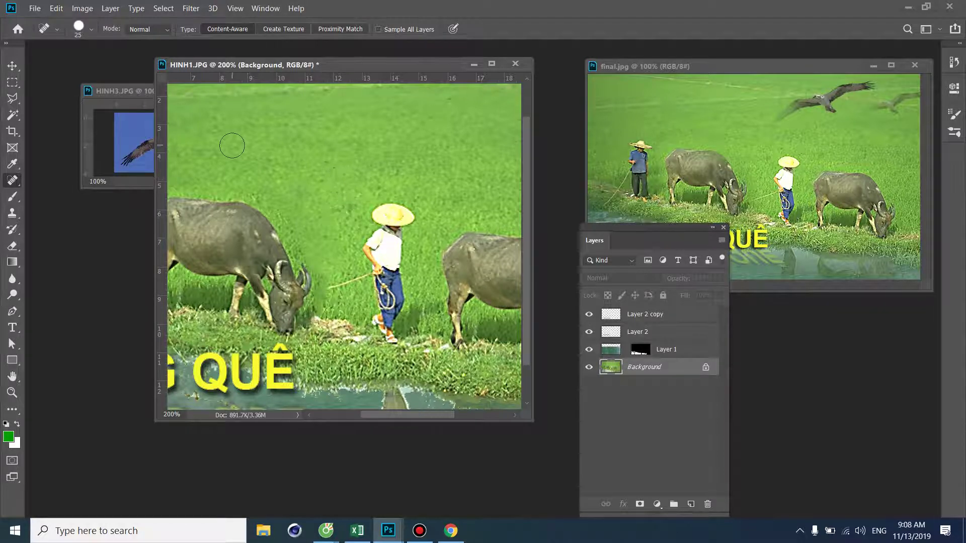
key("ctrl+0")
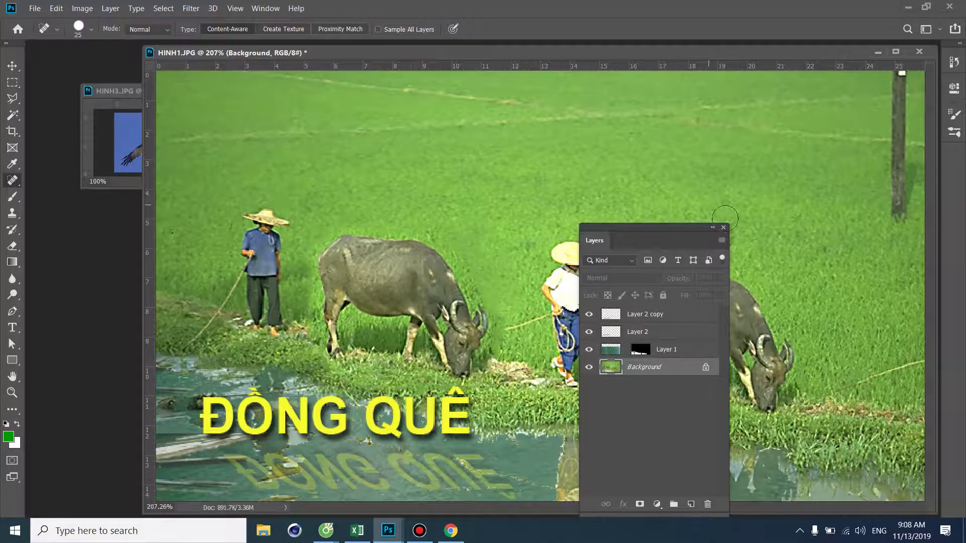
left_click(11, 65)
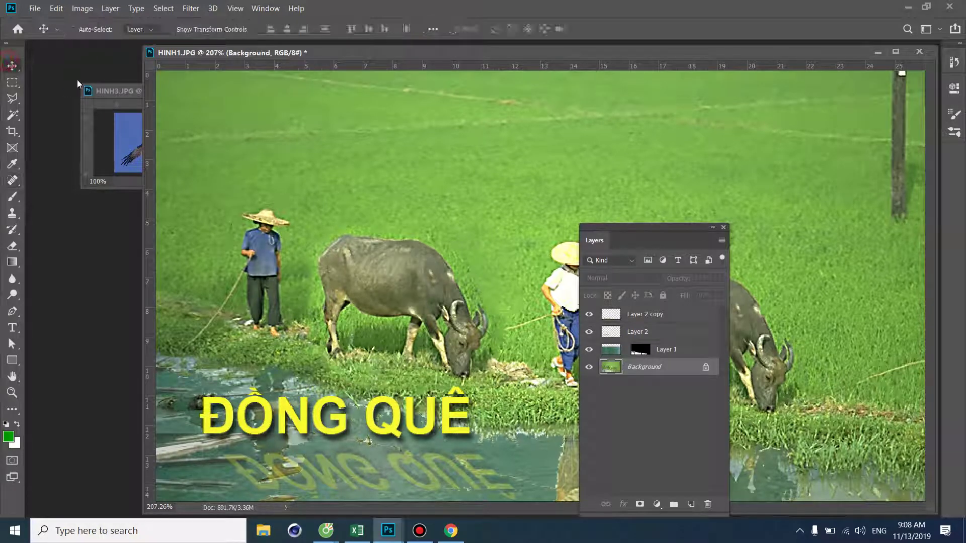
left_click(115, 93)
mouse_move(174, 135)
left_mouse_down()
mouse_move(419, 118)
mouse_move(389, 97)
mouse_move(366, 177)
left_mouse_up()
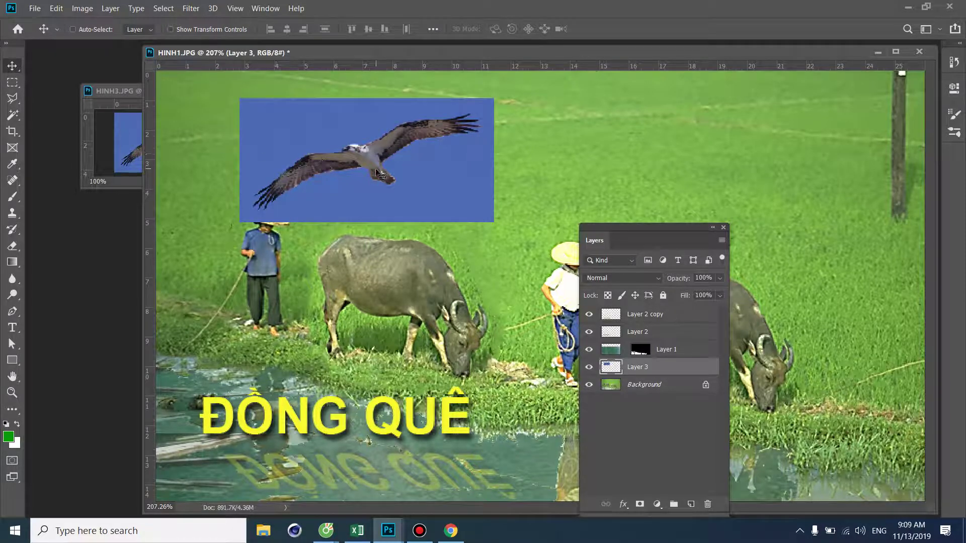
key("Delete")
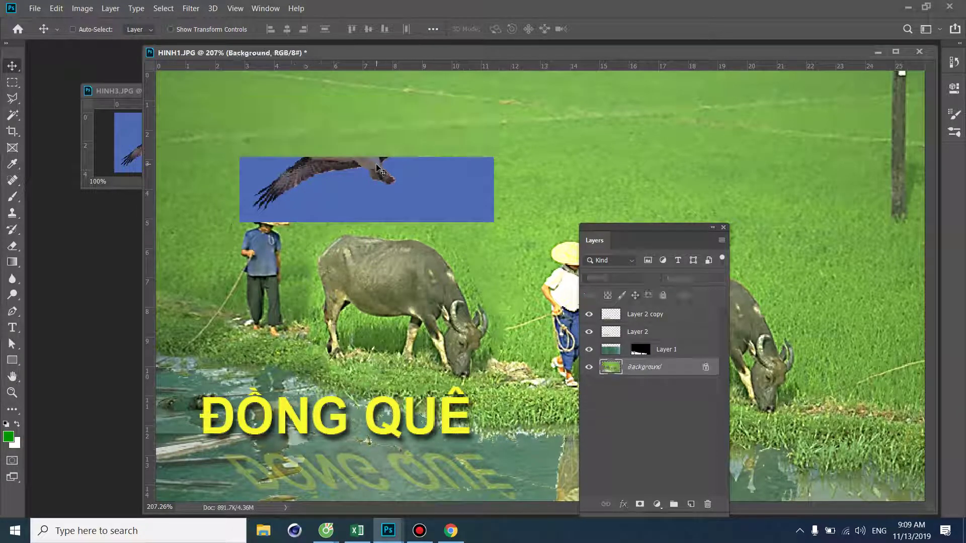
Open google.com in a new Cốc Cốc tab and search for 'tree single'
left_click(325, 531)
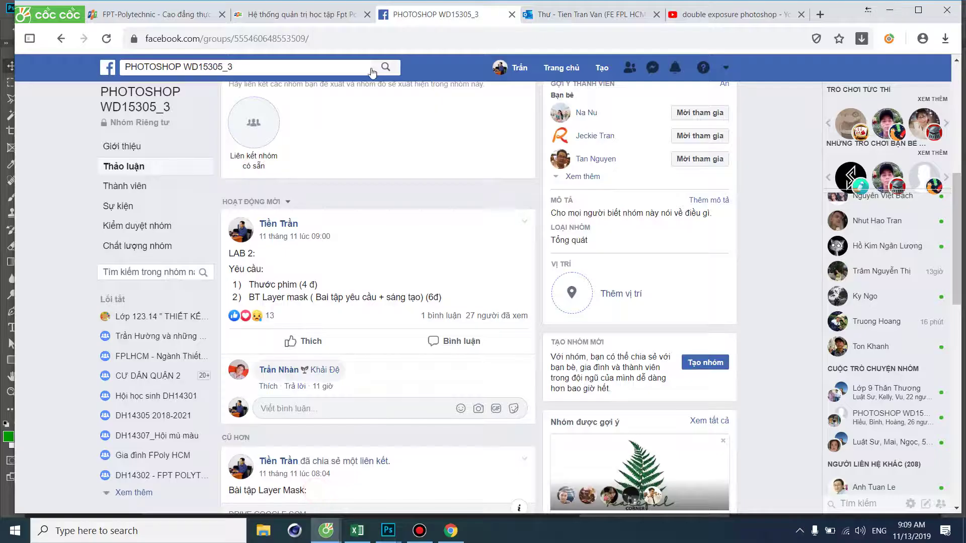
left_click(819, 14)
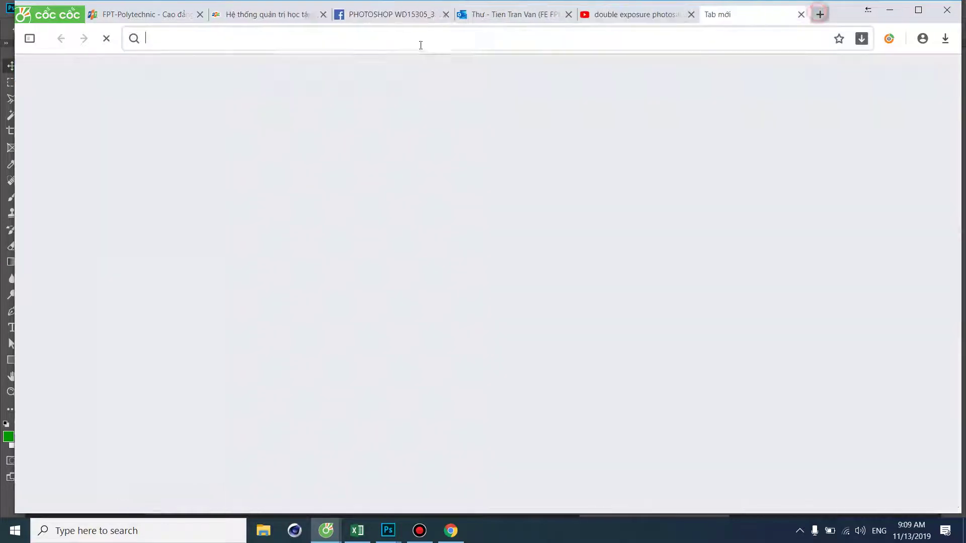
type("g")
key("Return")
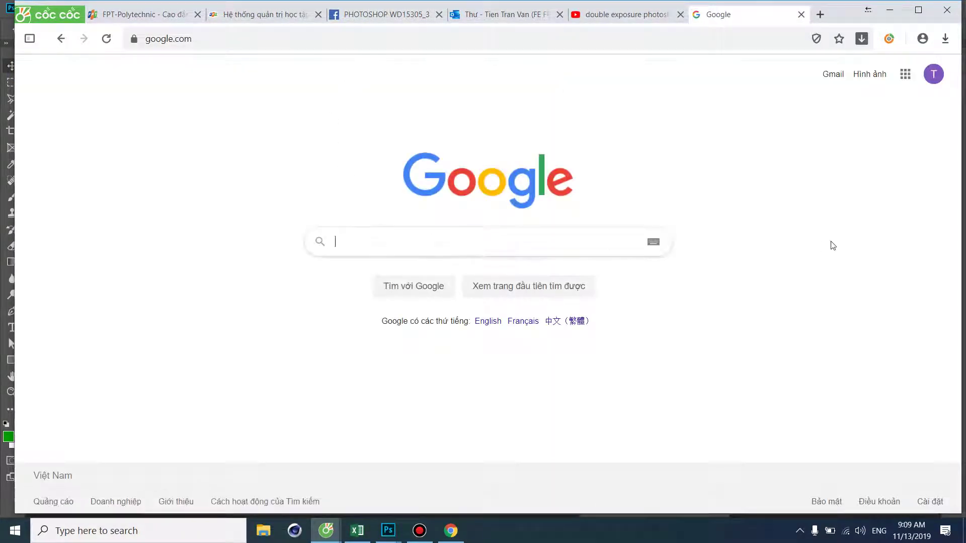
type("tree s")
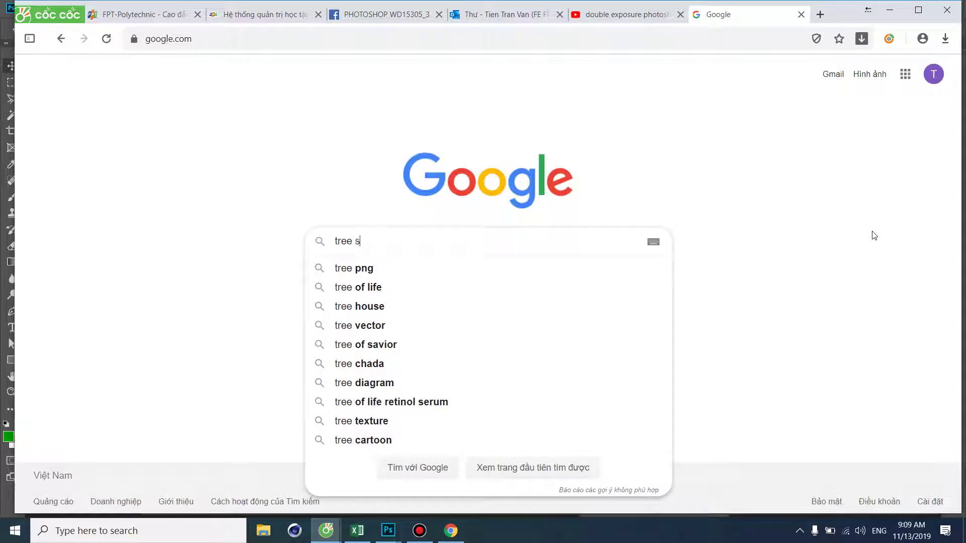
type("ing")
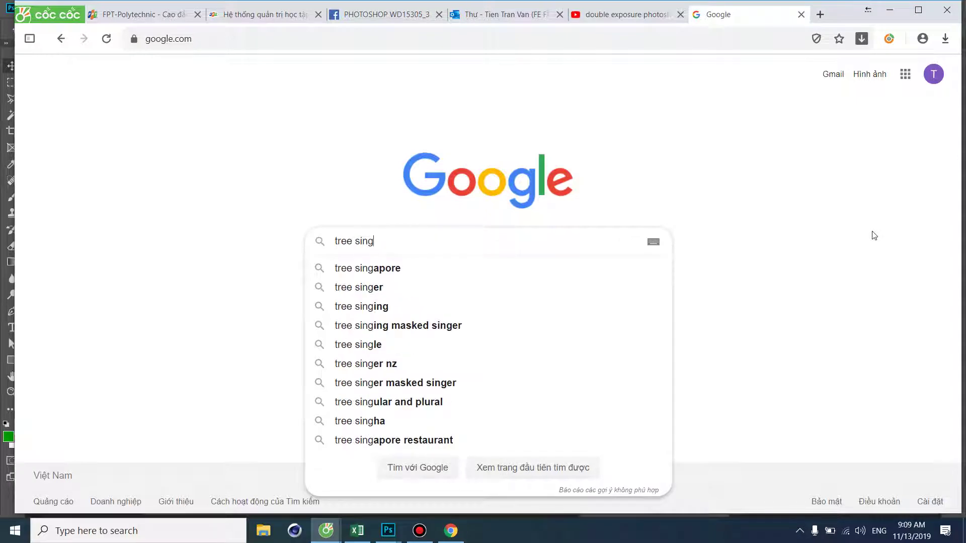
type("le")
key("Return")
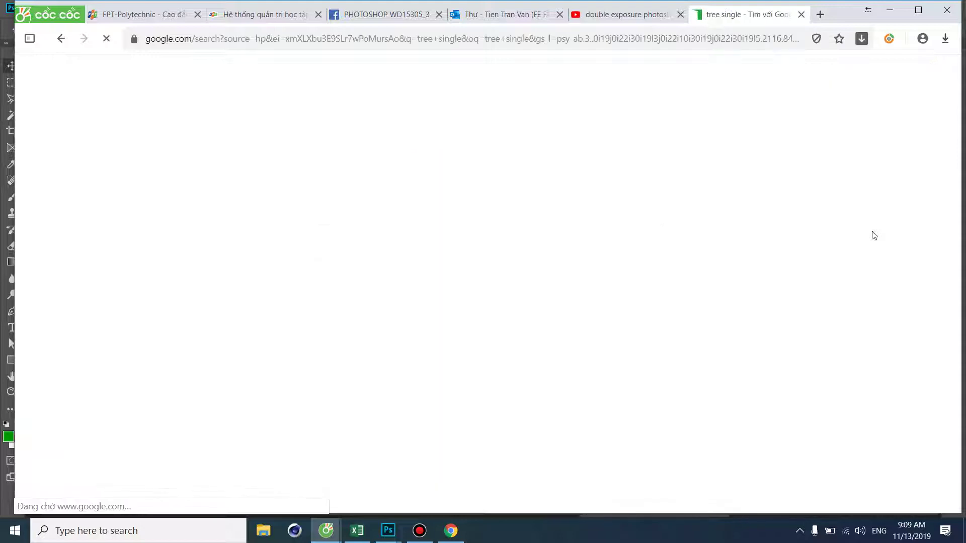
Show image results, preview the lone tree on green field photo, and save it
left_click(187, 117)
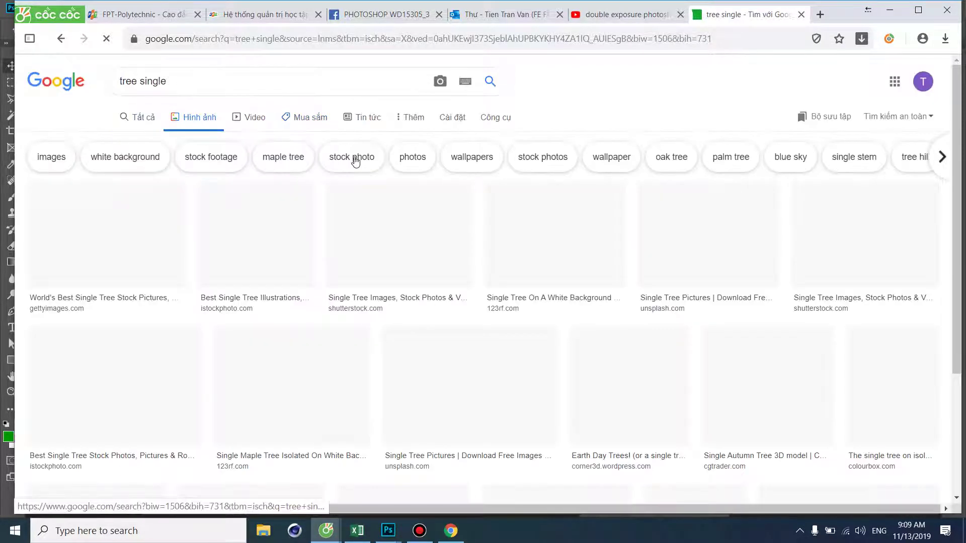
scroll(109, 312, "down", 2)
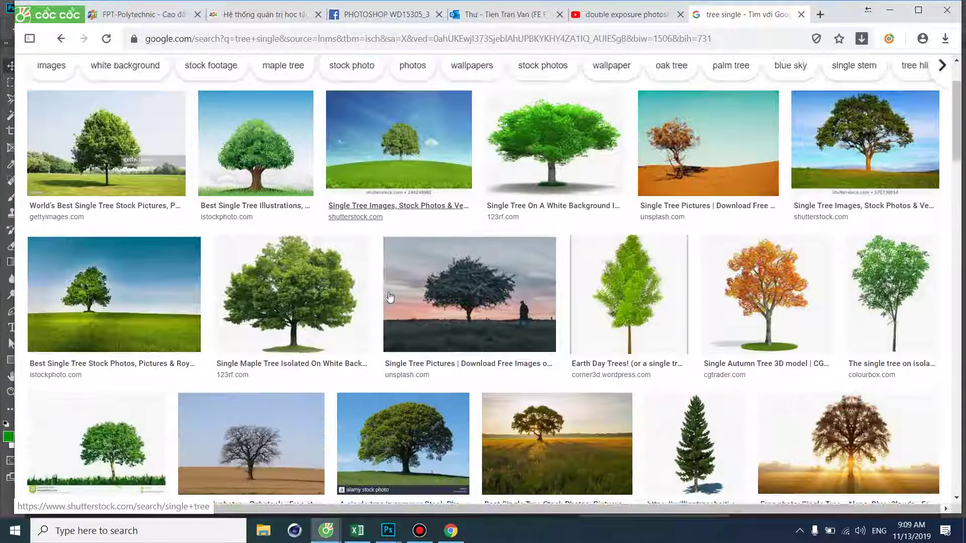
left_click(110, 308)
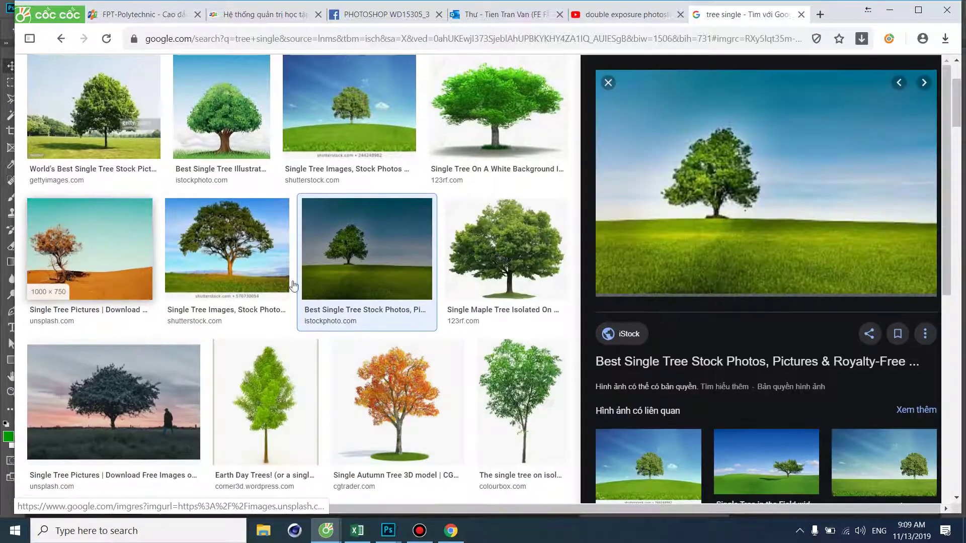
right_click(773, 125)
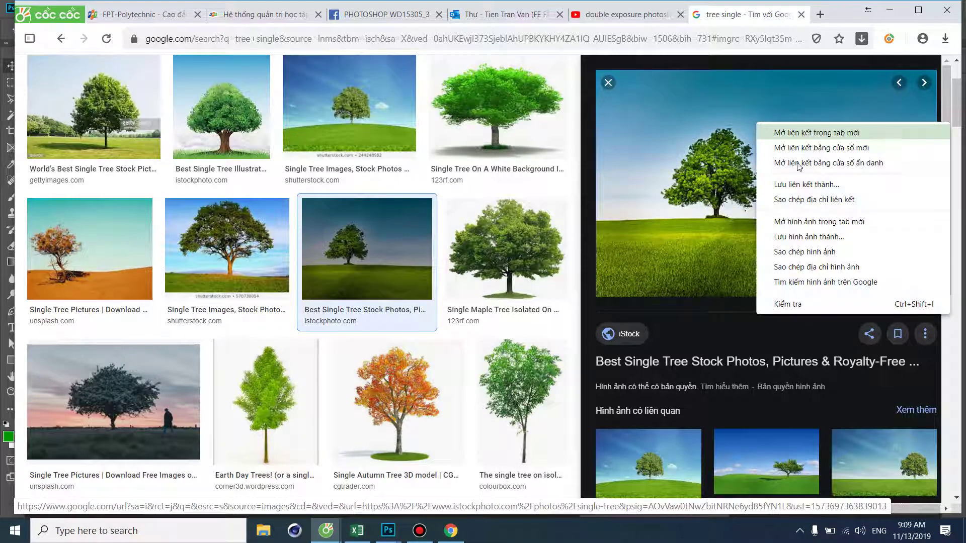
left_click(783, 228)
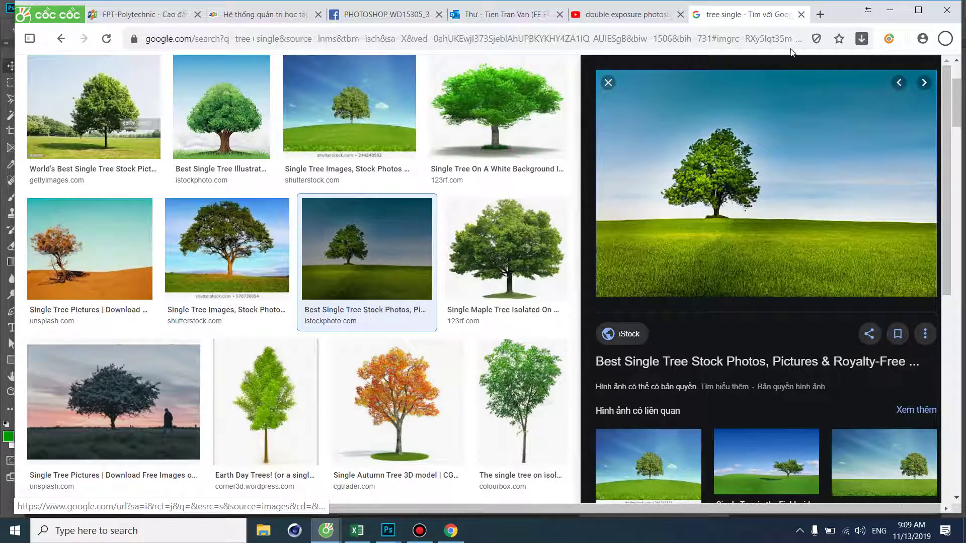
key("Return")
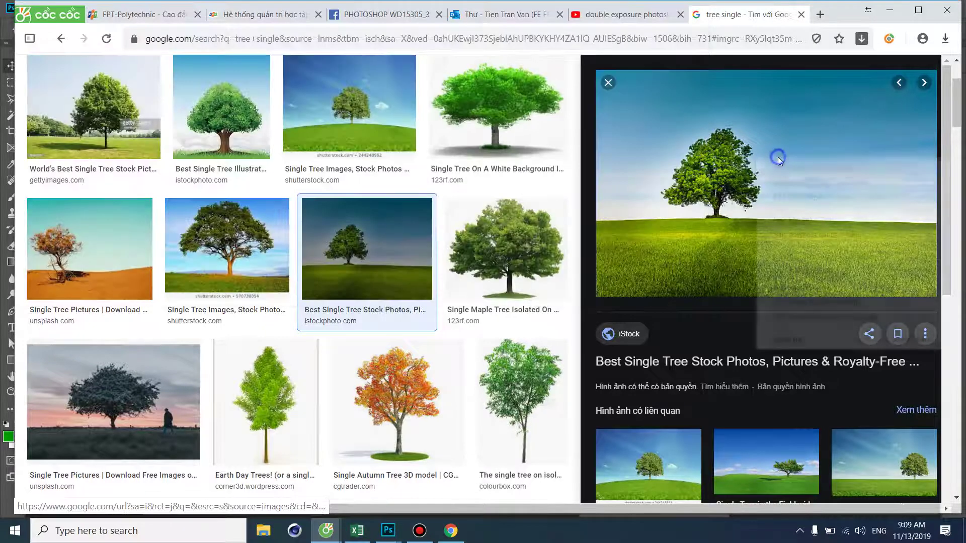
Open the full-size tree image in a new tab, copy it, and return to Photoshop
right_click(777, 157)
left_click(794, 256)
left_click(732, 26)
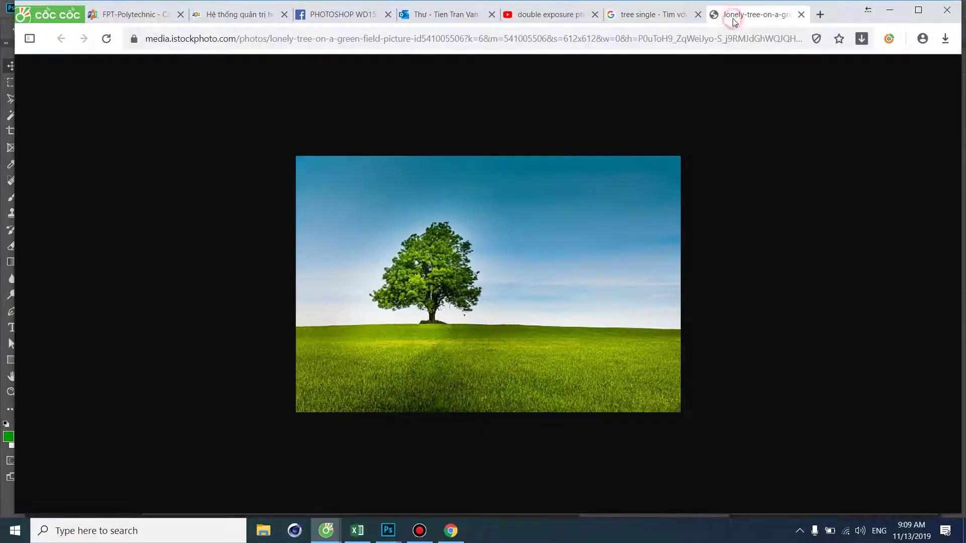
right_click(479, 240)
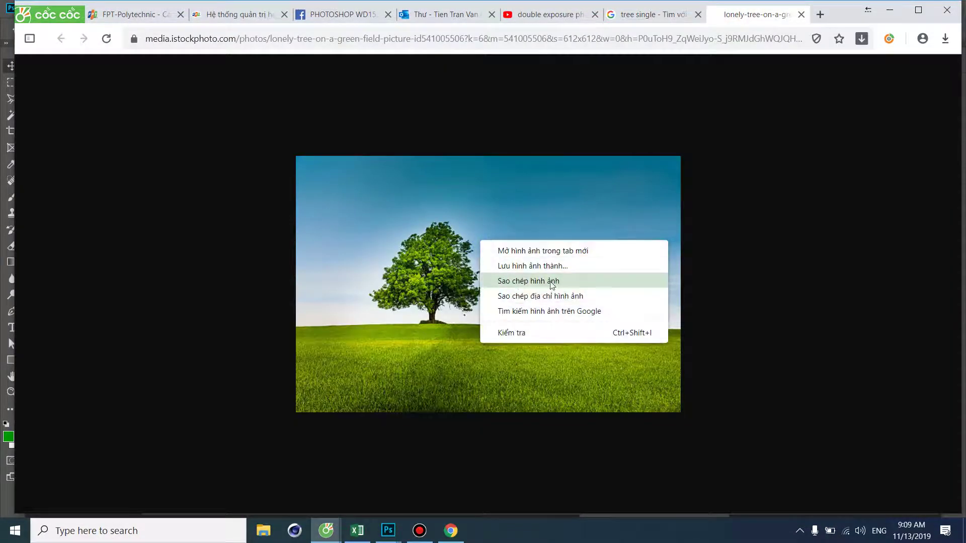
left_click(552, 280)
key("alt+Tab")
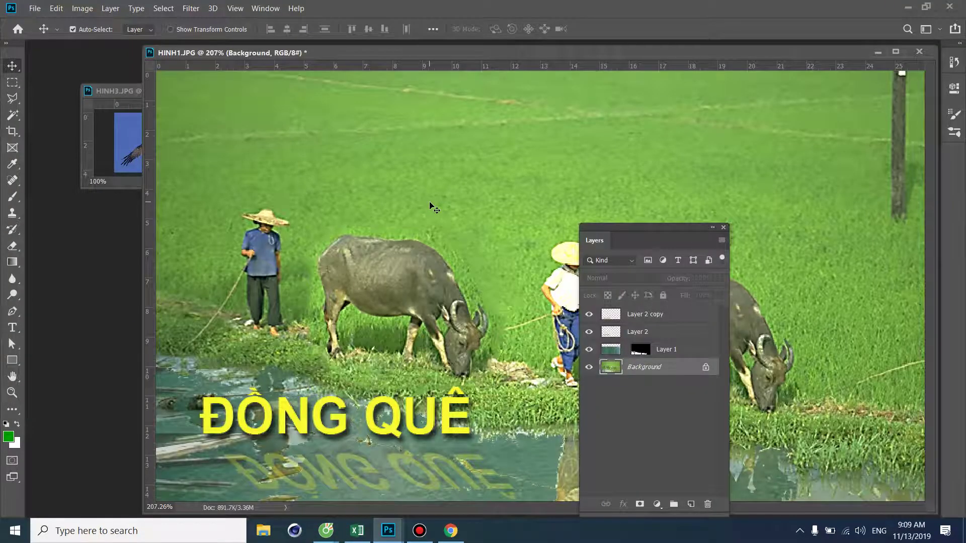
Close the rice-field images without saving and paste the tree into a new Clipboard-sized document
key("ctrl+w")
key("n")
key("ctrl+w")
key("ctrl+w")
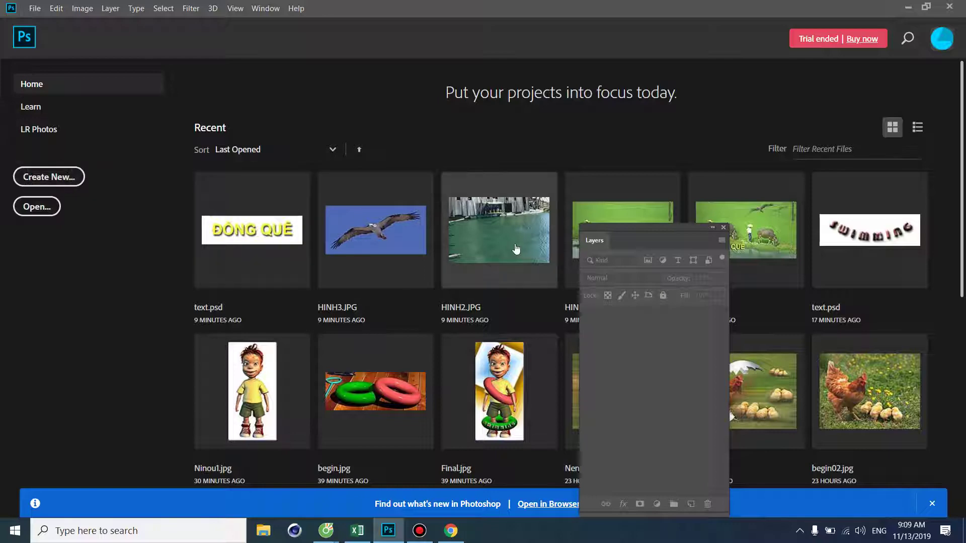
key("ctrl+n")
left_click(657, 442)
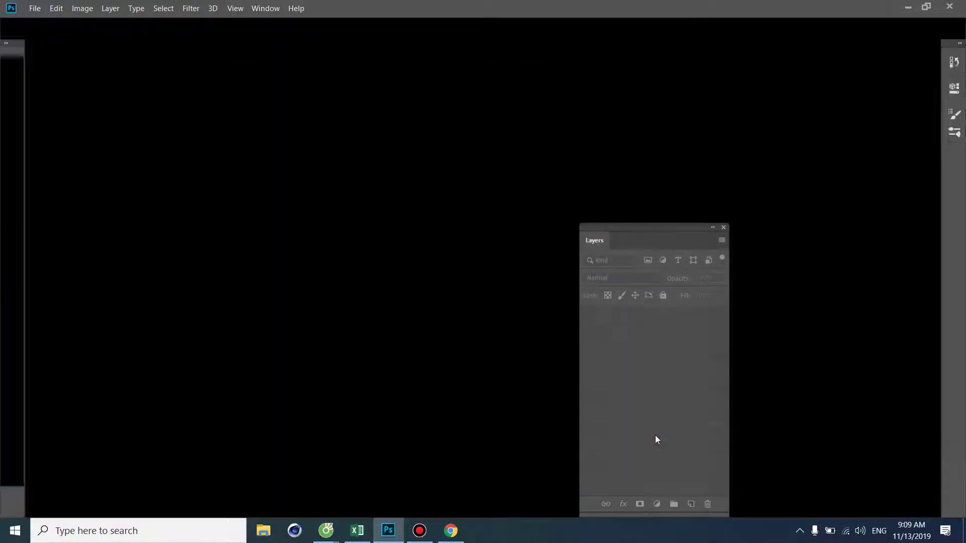
key("ctrl+v")
key("ctrl+0")
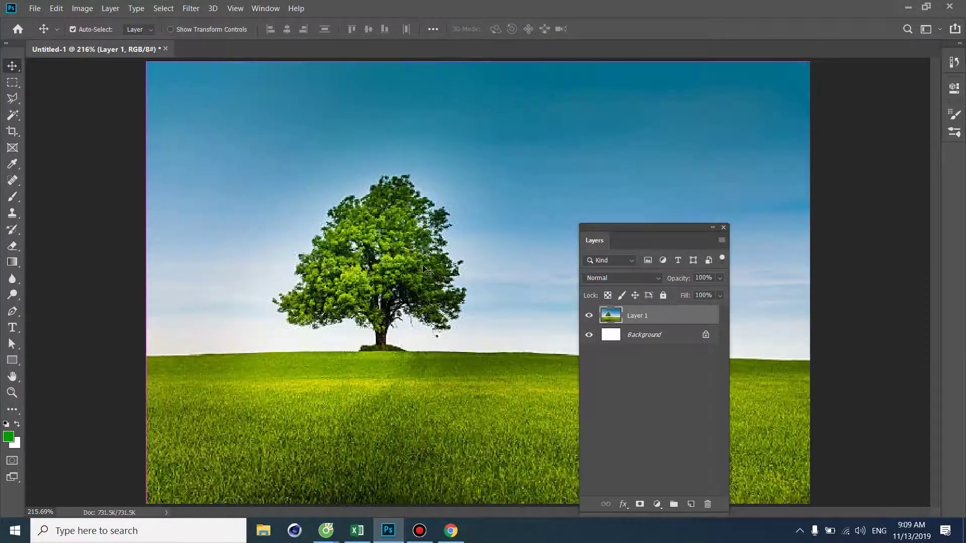
Select the Content-Aware Move tool from the healing tools group
left_click(12, 149)
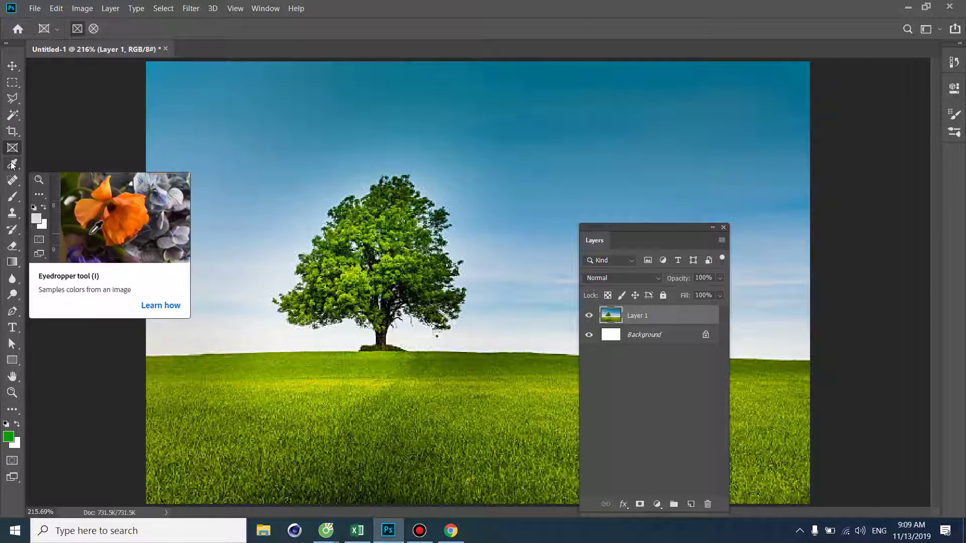
left_click(12, 165)
left_click(14, 180)
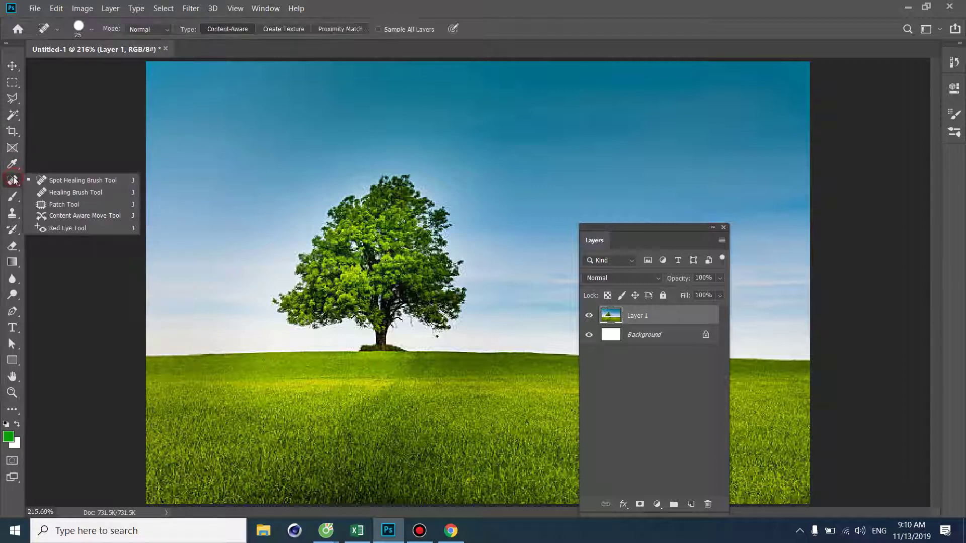
left_click(52, 214)
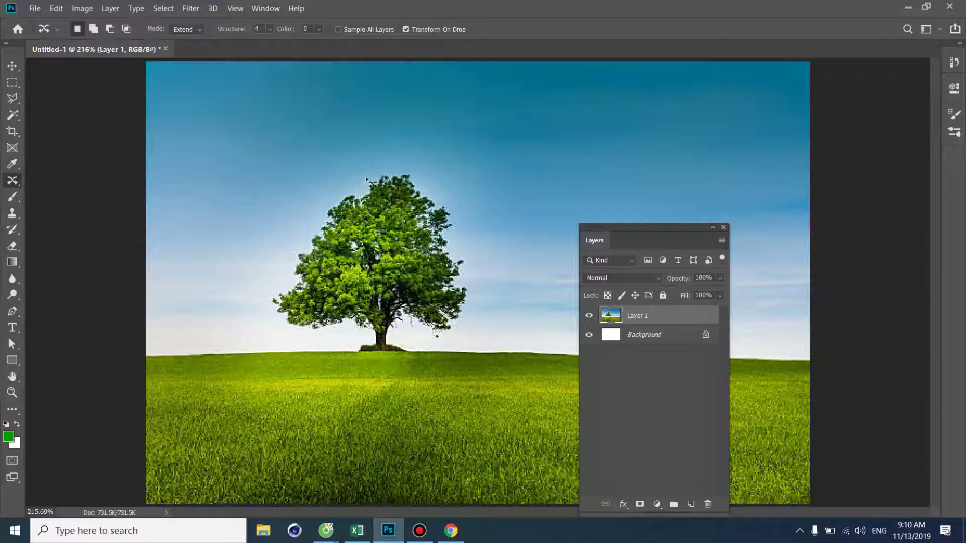
Lasso the lone tree and place a blended copy to its right, then deselect
left_click_drag(366, 178, 271, 312)
left_click_drag(426, 370, 468, 223)
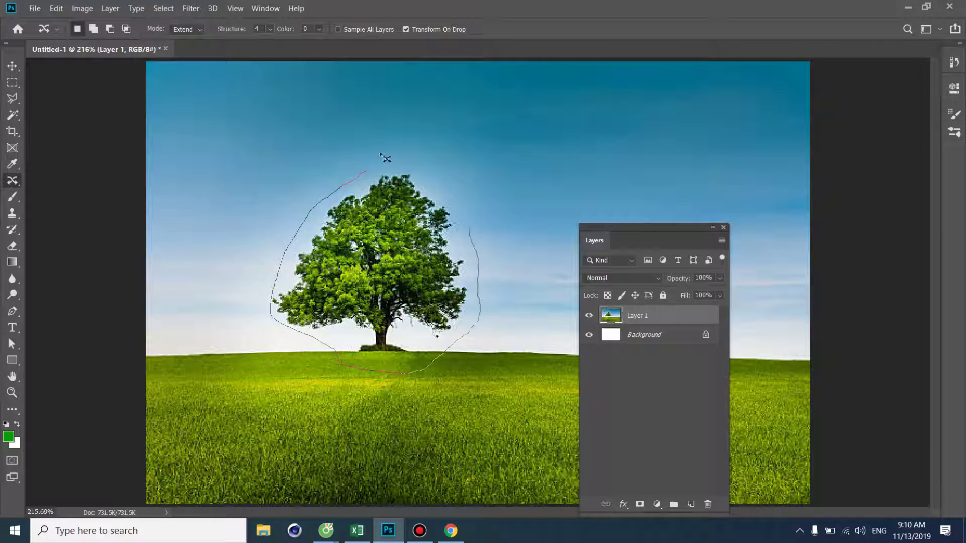
left_click_drag(385, 159, 373, 151)
left_click_drag(685, 233, 116, 315)
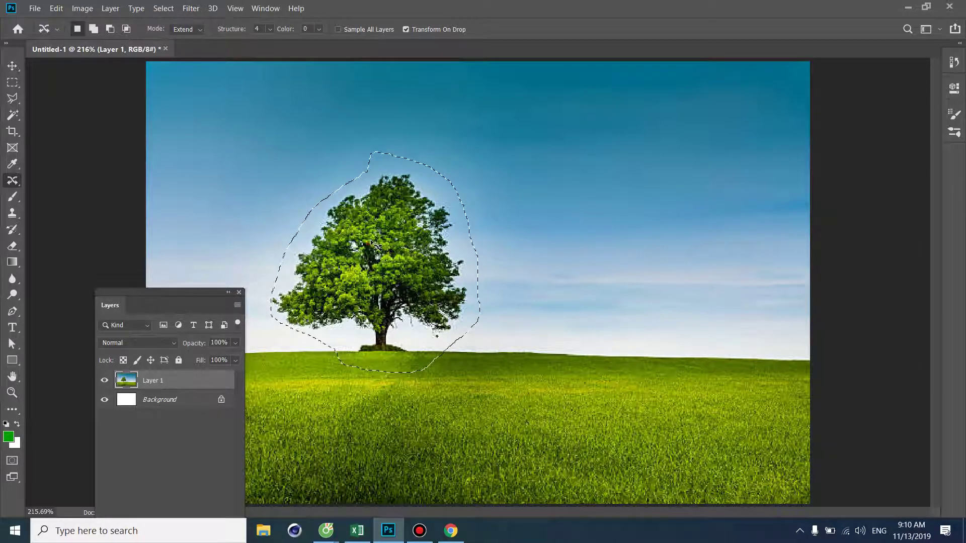
left_click_drag(375, 245, 602, 247)
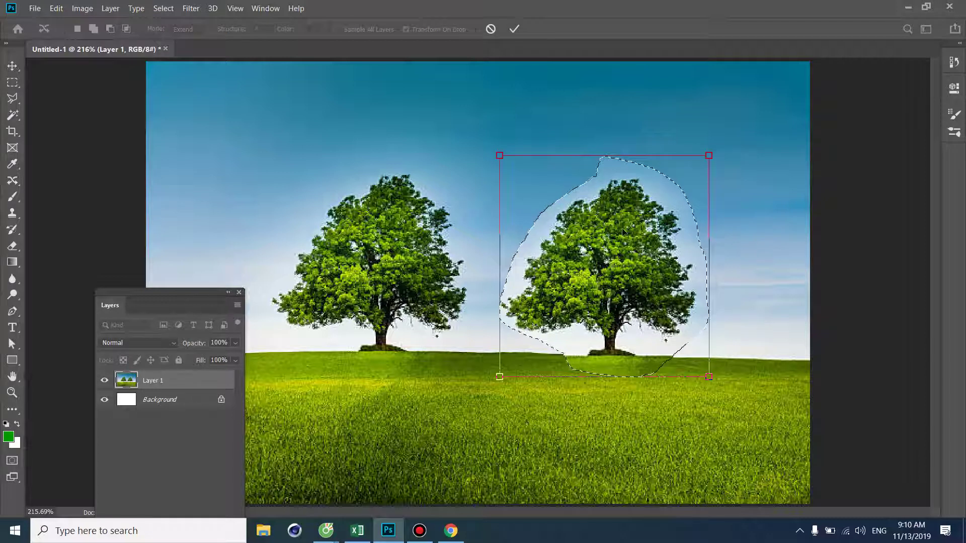
key("Return")
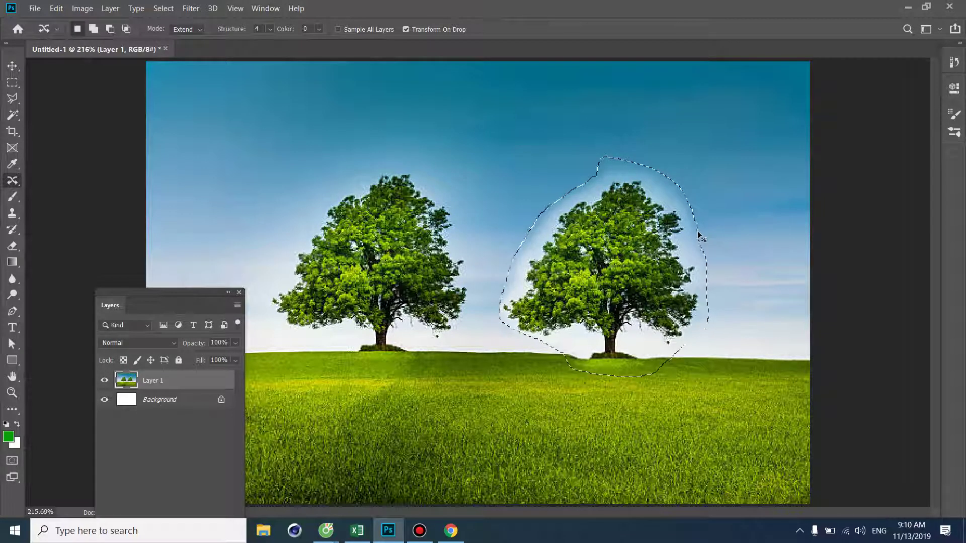
key("ctrl+d")
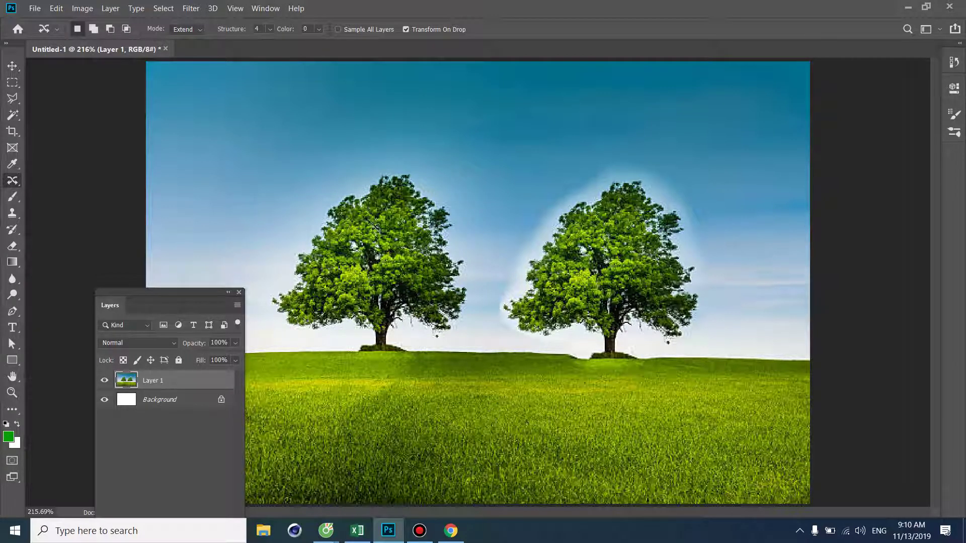
Close the tree document without saving and bring up the Bandicam window
key("ctrl+w")
key("n")
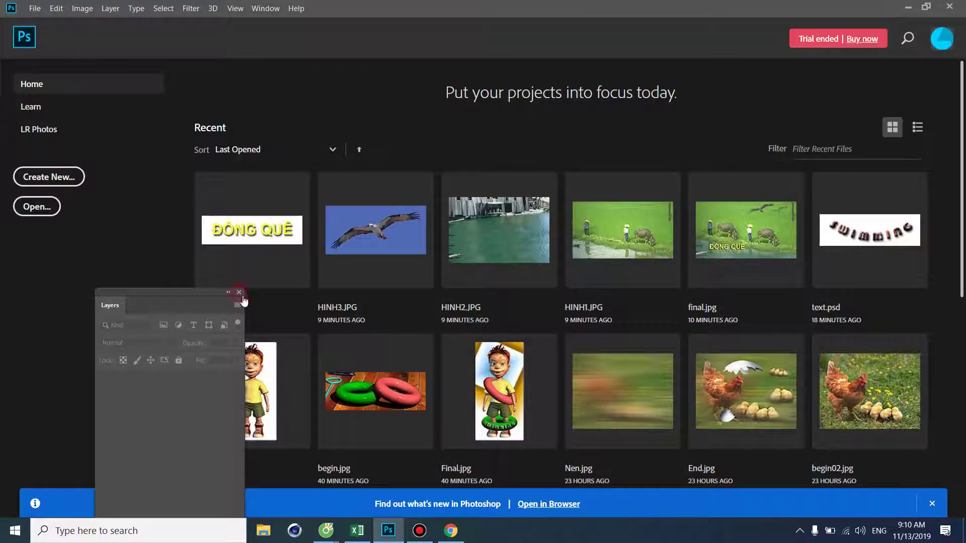
left_click(419, 530)
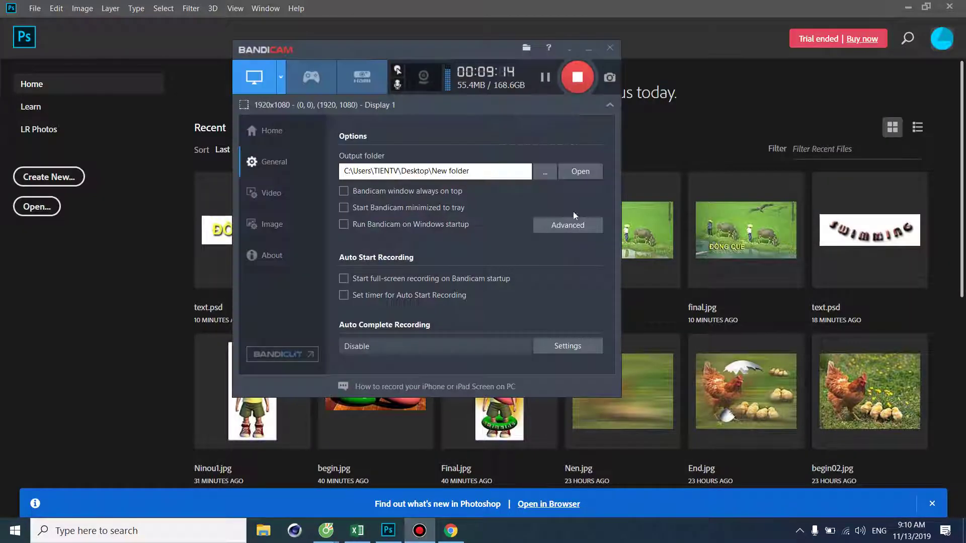